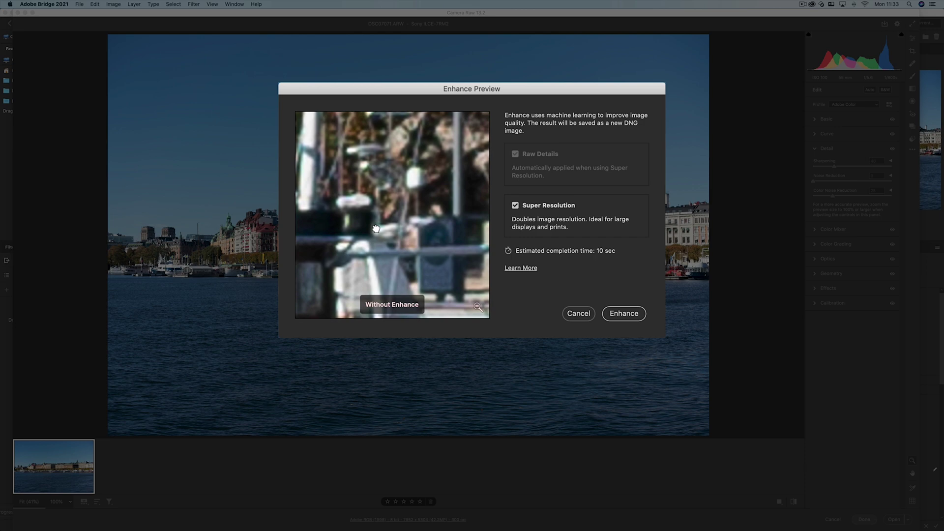
Check the Enhance preview without the enhancement applied, with Super Resolution on, and run Enhance.
{"action": "left_click_drag", "start_coordinate": [376, 229], "coordinate": [377, 238]}
{"action": "left_click", "coordinate": [628, 318]}
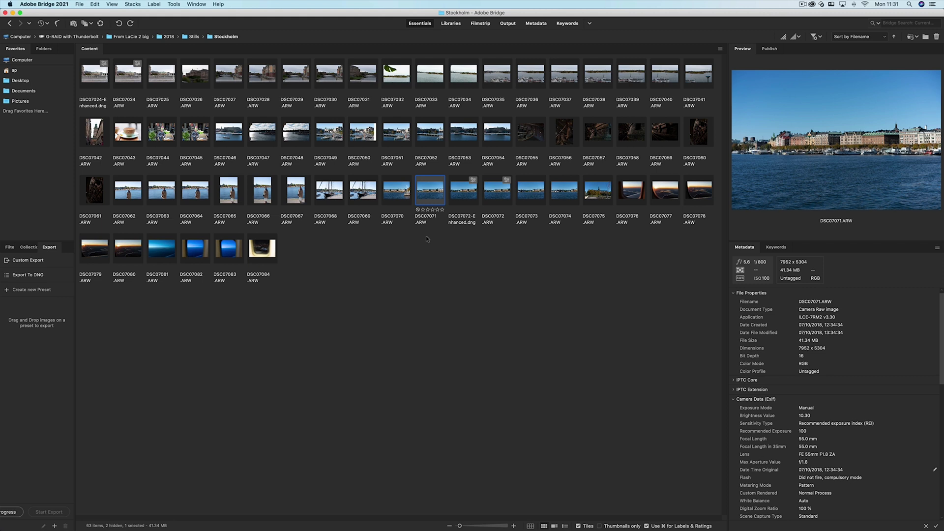
Open DSC07071.ARW in Camera Raw and keep the filmstrip shown below the image.
{"action": "right_click", "coordinate": [435, 195]}
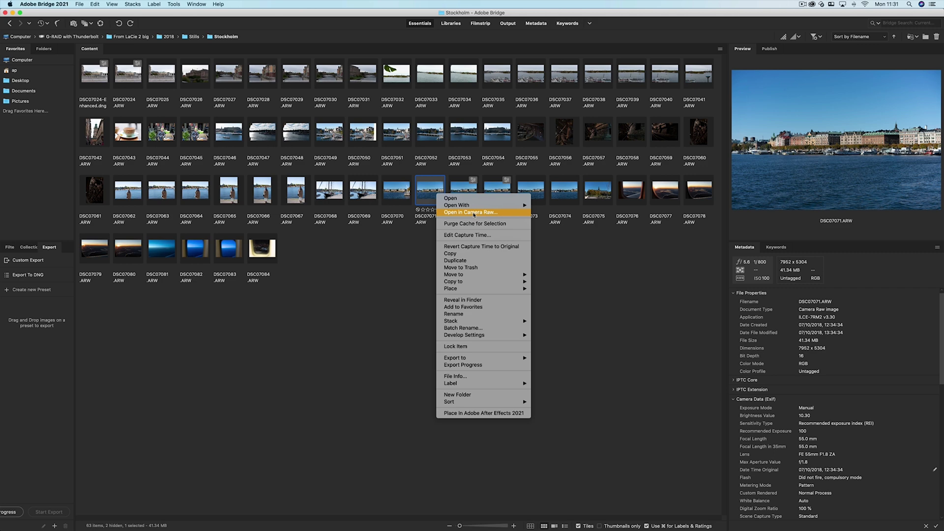
{"action": "left_click", "coordinate": [475, 213]}
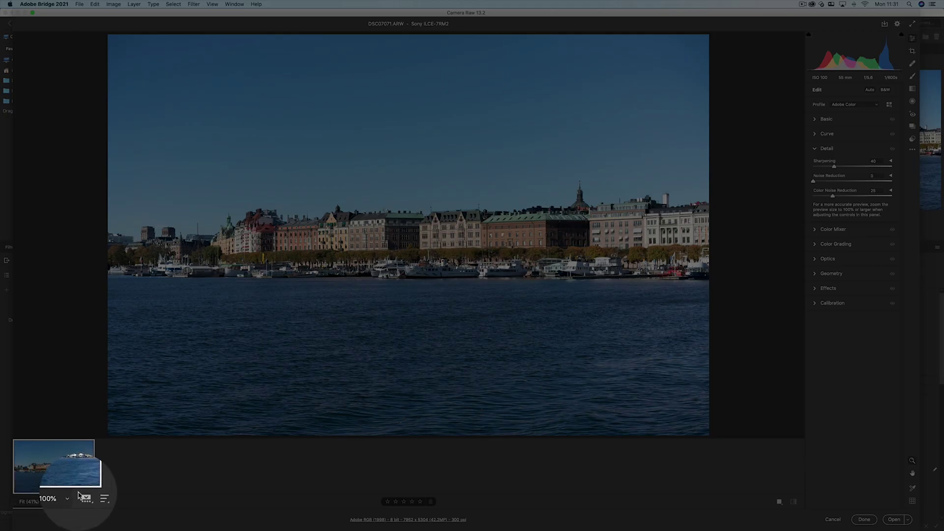
{"action": "left_click", "coordinate": [84, 501]}
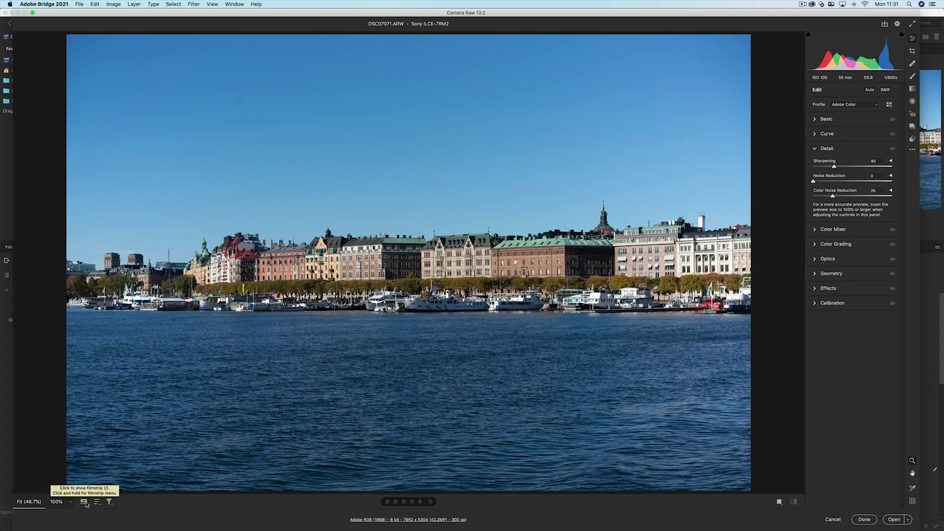
{"action": "left_click", "coordinate": [84, 501]}
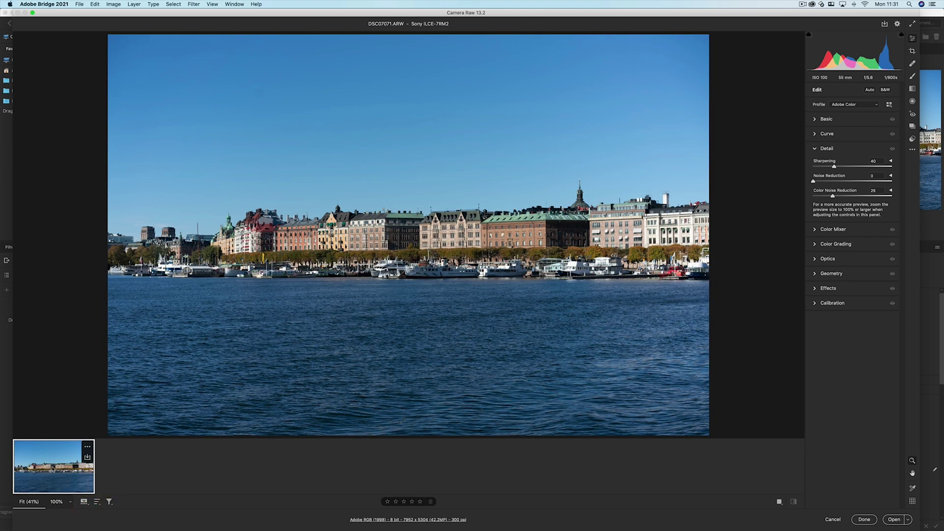
{"action": "right_click", "coordinate": [62, 470]}
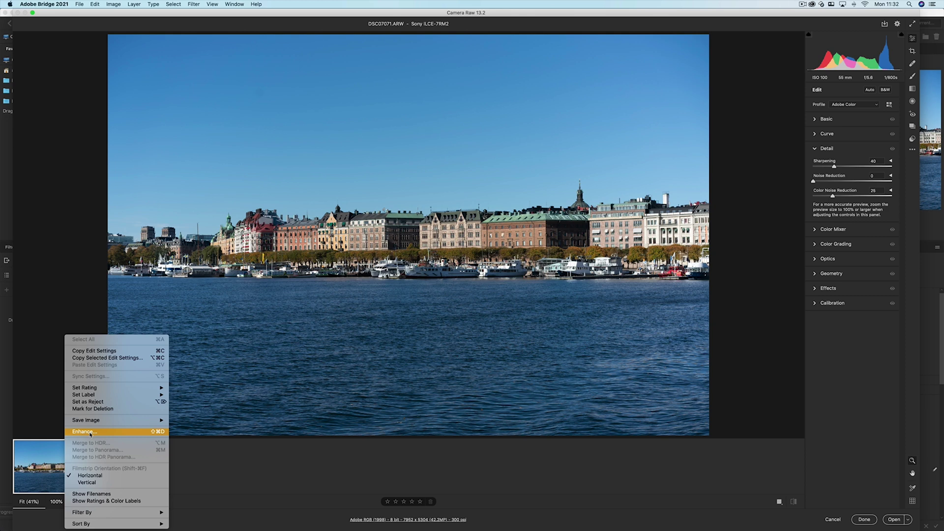
{"action": "left_click", "coordinate": [845, 337]}
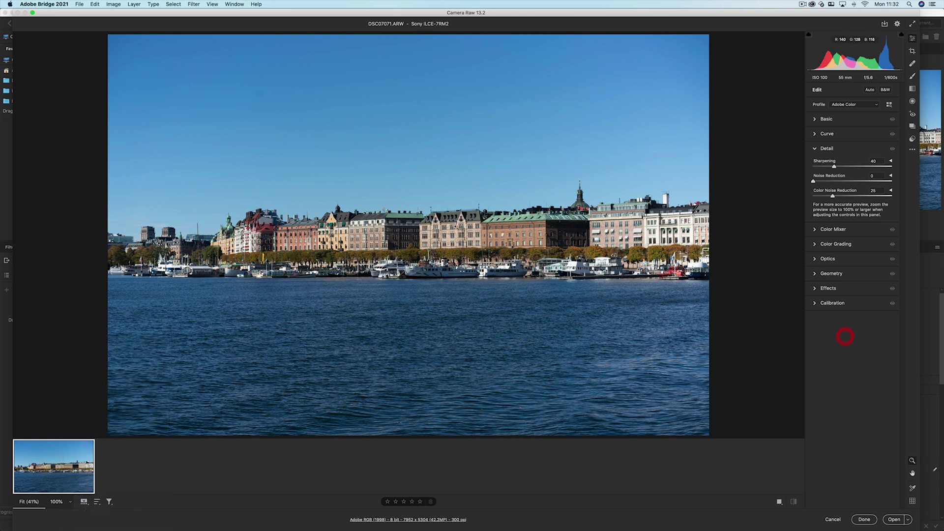
{"action": "right_click", "coordinate": [458, 227]}
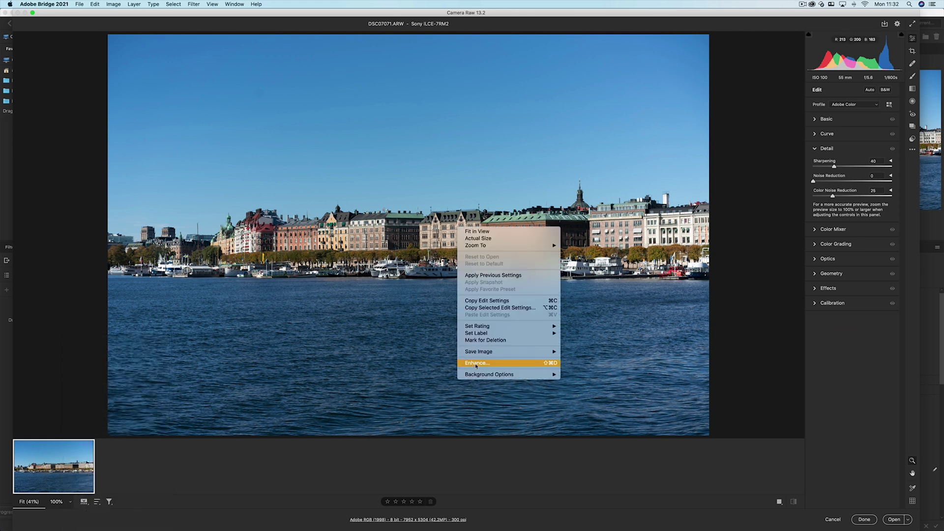
{"action": "left_click", "coordinate": [898, 248]}
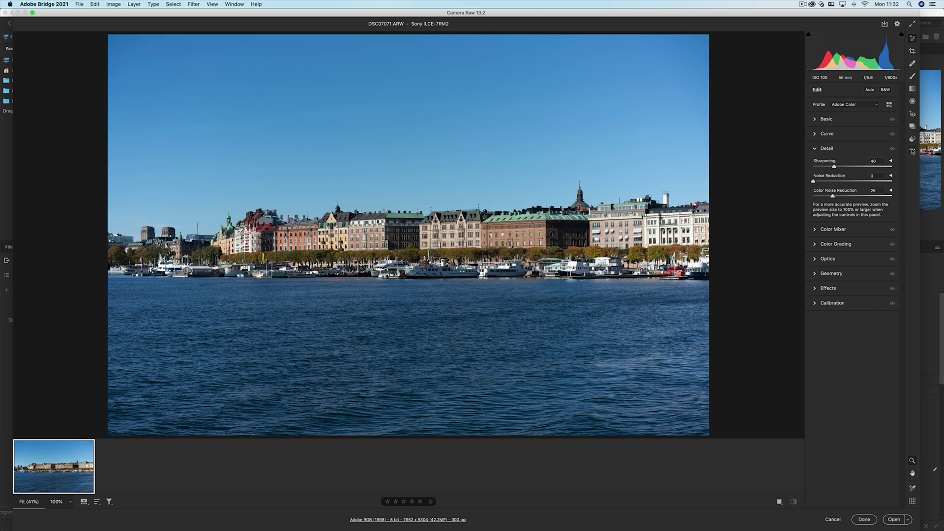
Start Enhance for DSC07071.ARW, trying Raw Details alone before choosing Super Resolution.
{"action": "left_click", "coordinate": [913, 151]}
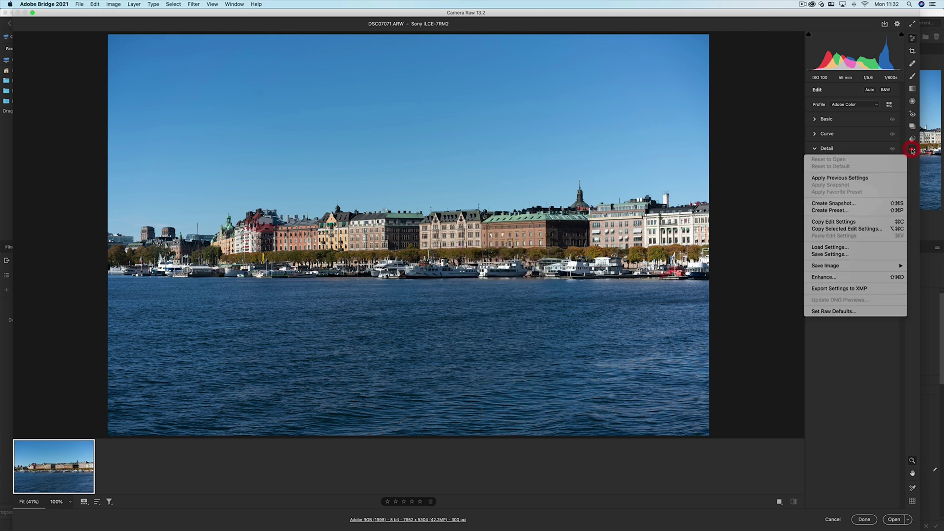
{"action": "left_click", "coordinate": [819, 277]}
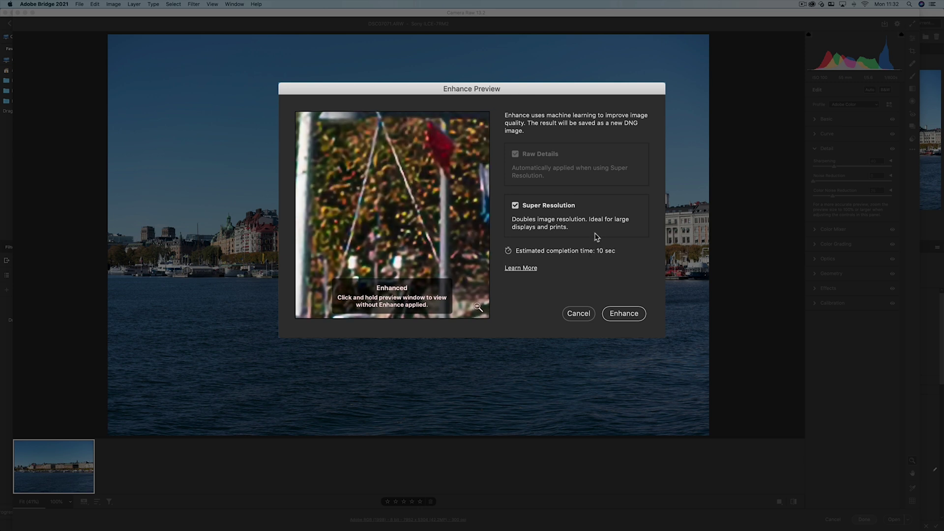
{"action": "left_click", "coordinate": [515, 205]}
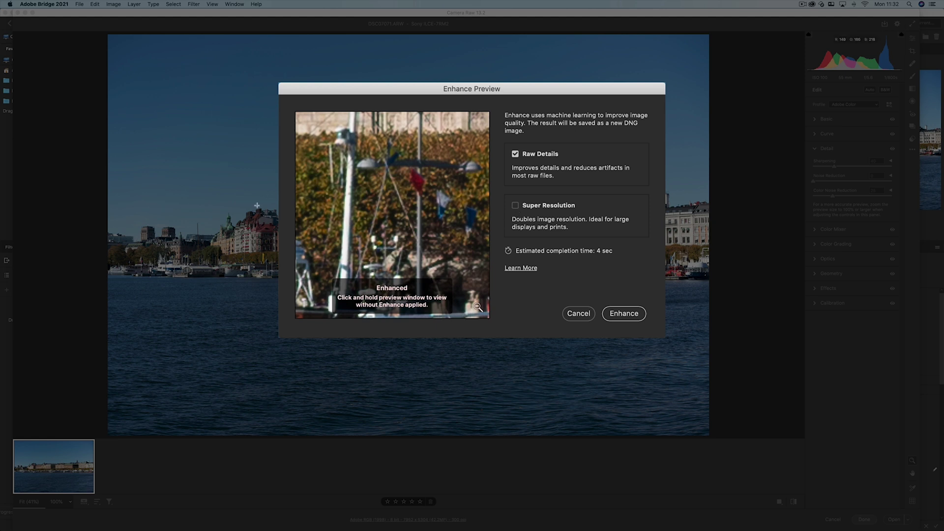
{"action": "left_click", "coordinate": [515, 206]}
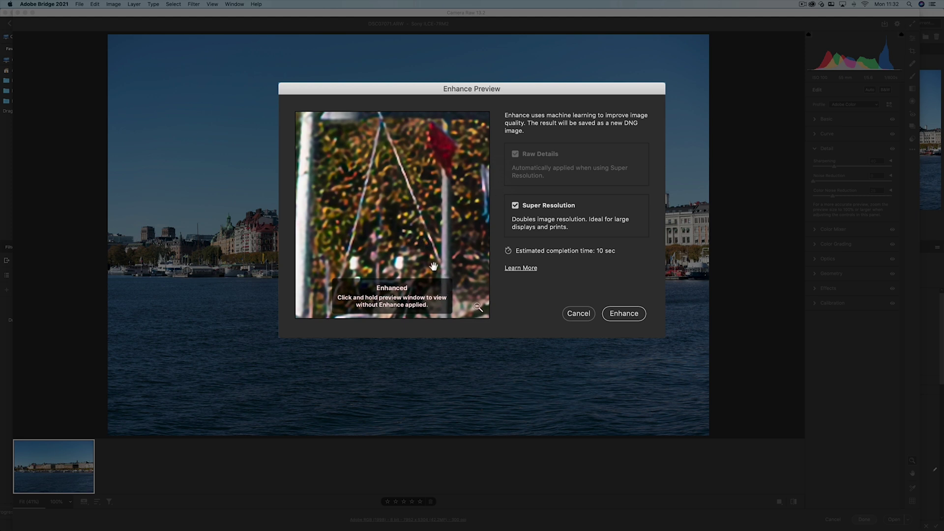
Compare the boat details in the preview with and without enhancement, and create the Super Resolution copy.
{"action": "left_click_drag", "start_coordinate": [434, 266], "coordinate": [376, 228]}
{"action": "left_click", "coordinate": [407, 240]}
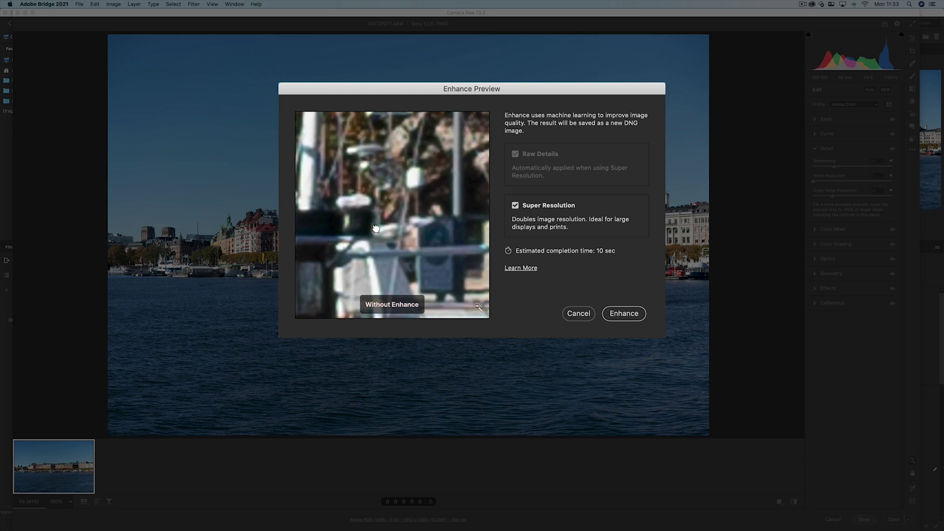
{"action": "left_click_drag", "start_coordinate": [375, 228], "coordinate": [375, 229]}
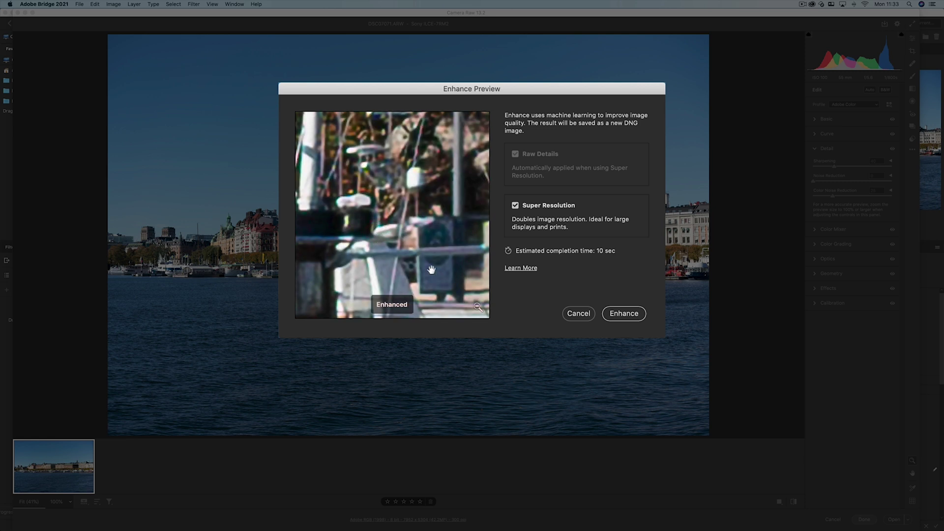
{"action": "left_click", "coordinate": [624, 314]}
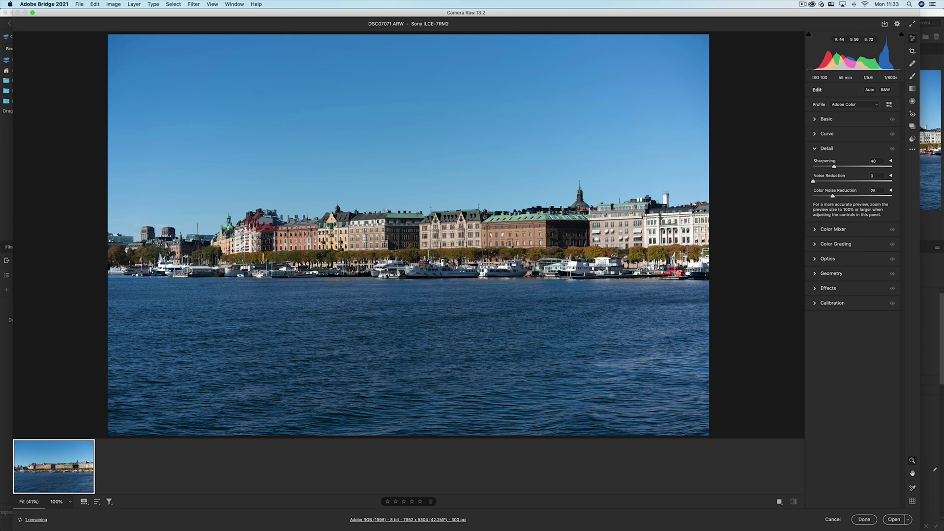
{"action": "left_click", "coordinate": [369, 120]}
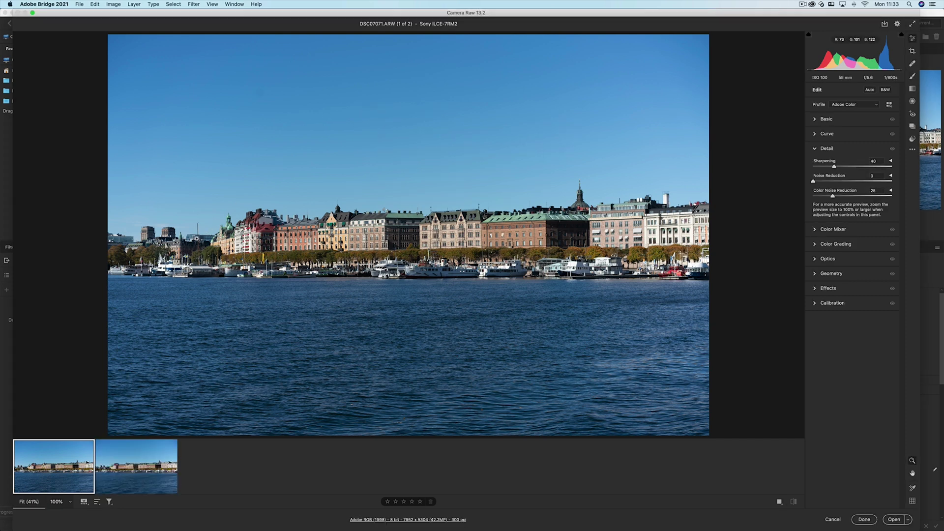
View the enhanced DNG and return to the original ARW to compare the two images.
{"action": "mouse_move", "coordinate": [154, 476]}
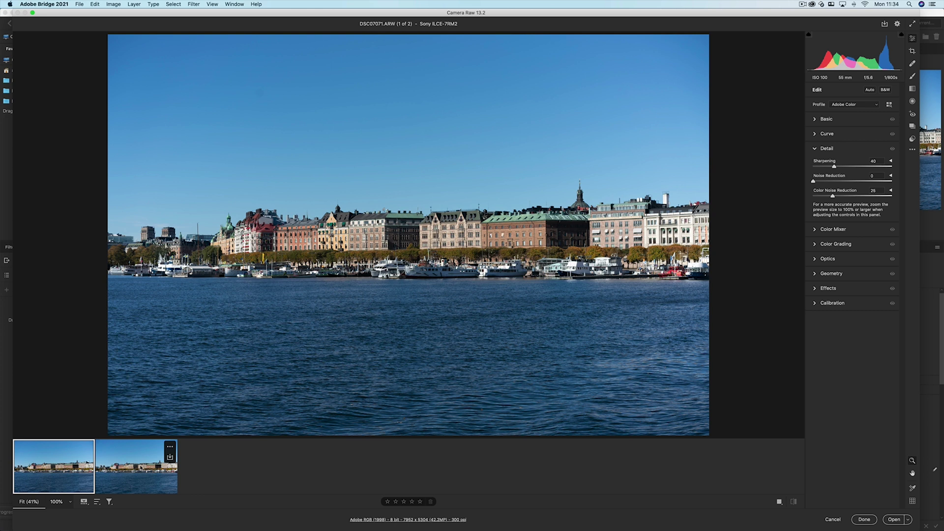
{"action": "left_click", "coordinate": [133, 477]}
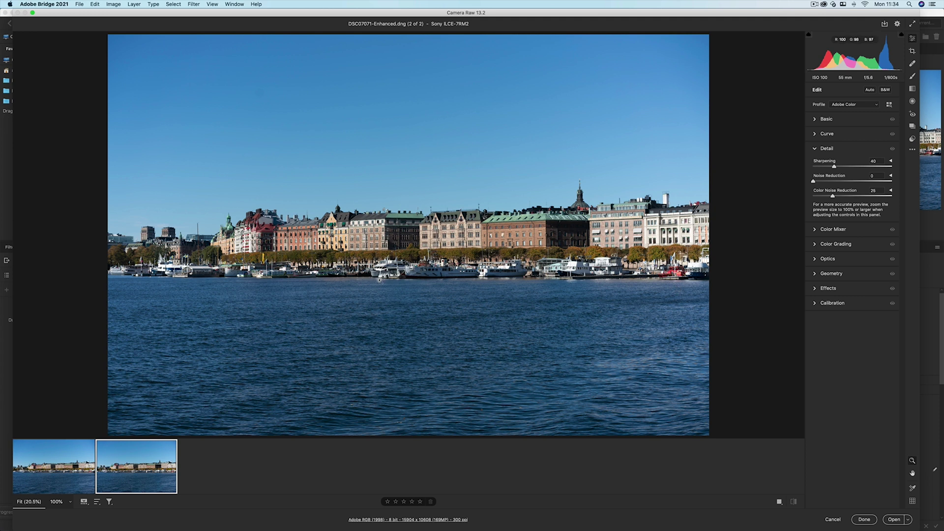
{"action": "mouse_move", "coordinate": [140, 444]}
{"action": "left_click", "coordinate": [63, 455]}
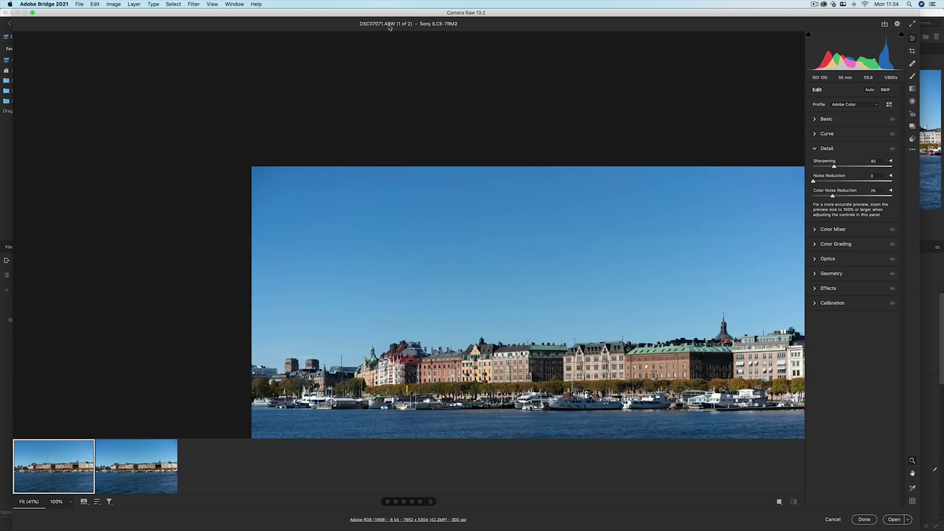
Compare the enhanced DNG and the original ARW at the same reduced zoom level, checking their relative size and pixel dimensions.
{"action": "left_click", "coordinate": [122, 463]}
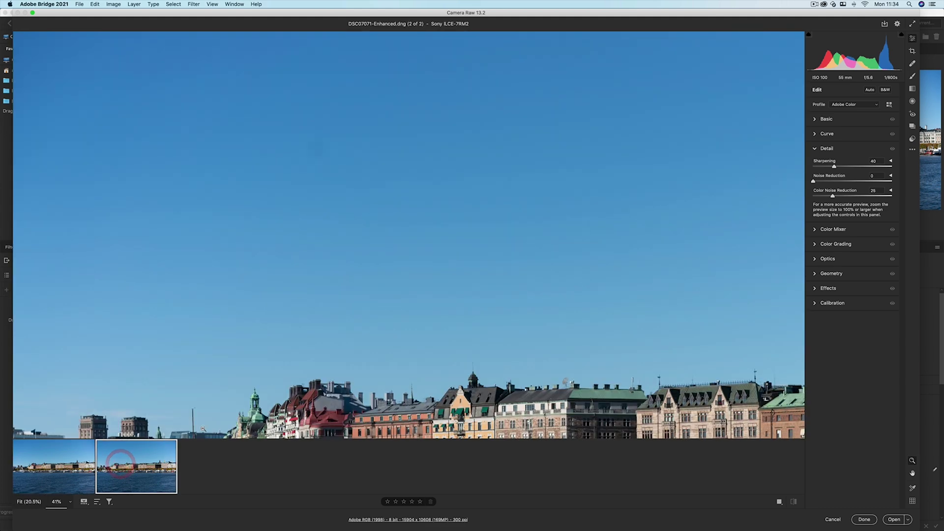
{"action": "left_click", "coordinate": [278, 396]}
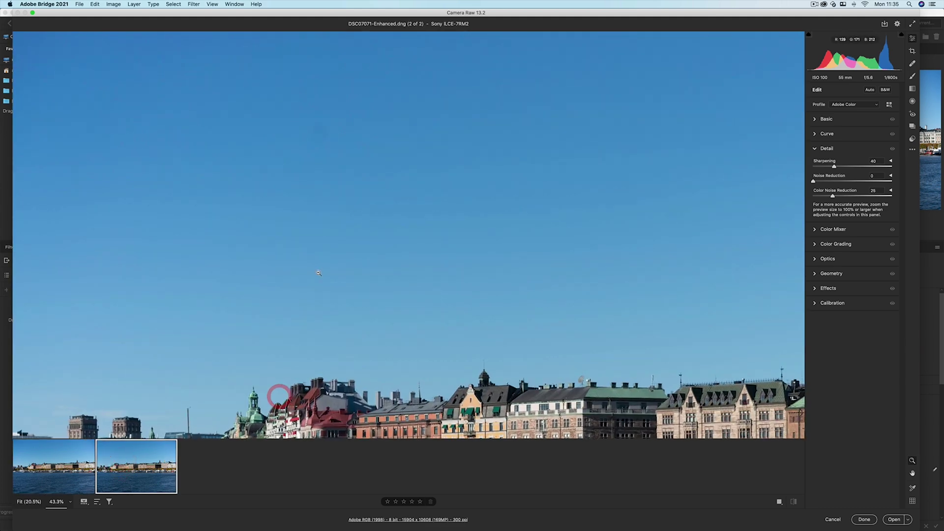
{"action": "scroll", "coordinate": [319, 273], "scroll_direction": "down", "scroll_amount": 10}
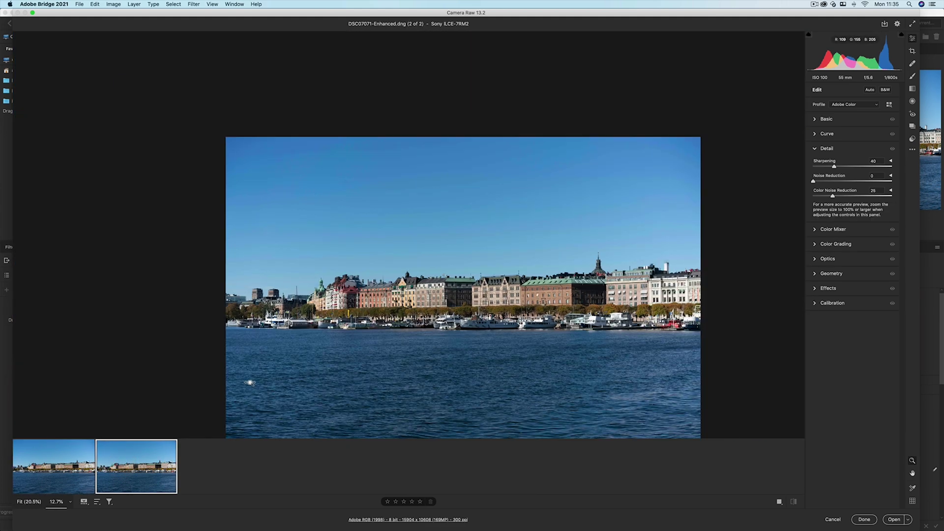
{"action": "scroll", "coordinate": [249, 382], "scroll_direction": "up", "scroll_amount": 2}
{"action": "left_click", "coordinate": [228, 409]}
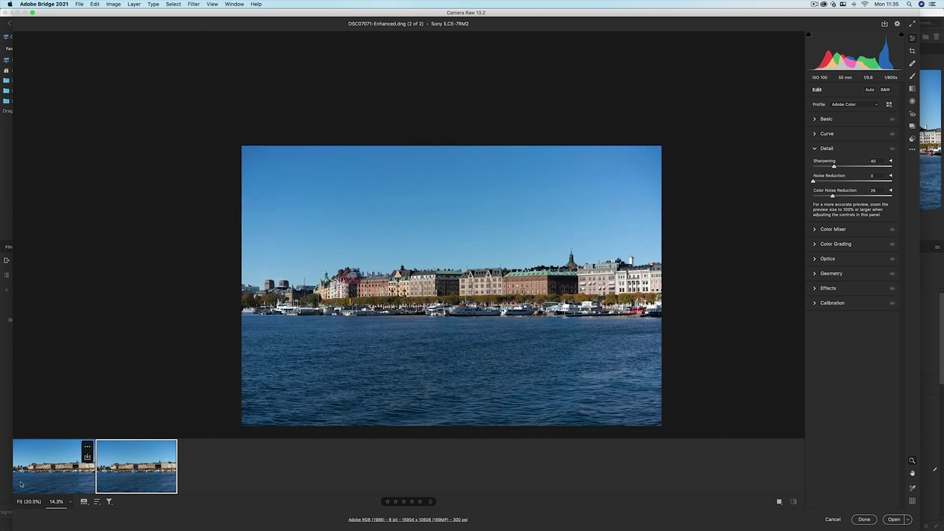
{"action": "left_click", "coordinate": [43, 484]}
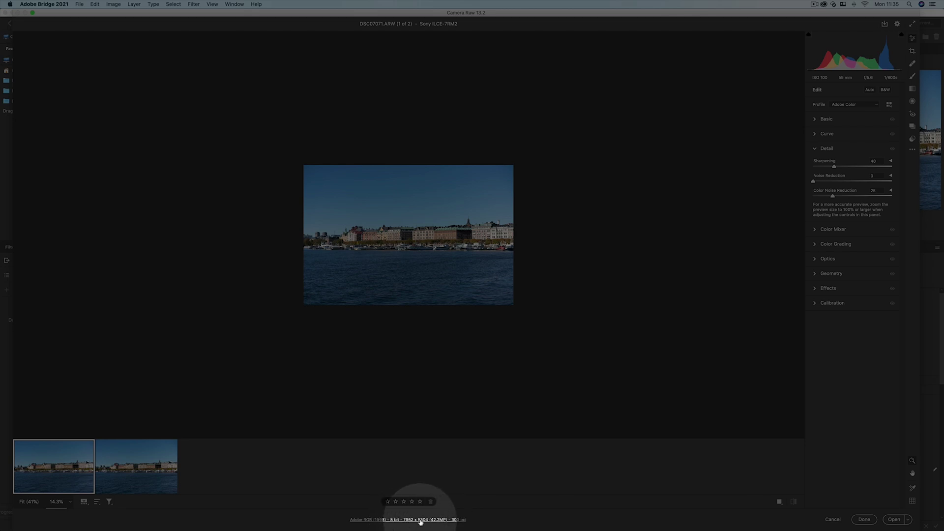
{"action": "left_click", "coordinate": [136, 469]}
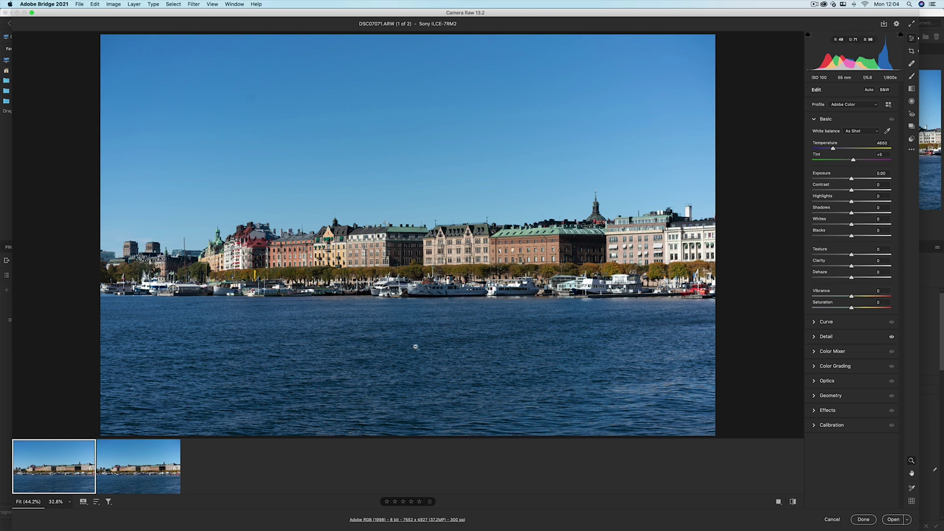
View the crop applied to the original ARW and switch to the enhanced copy to compare.
{"action": "left_click", "coordinate": [911, 51]}
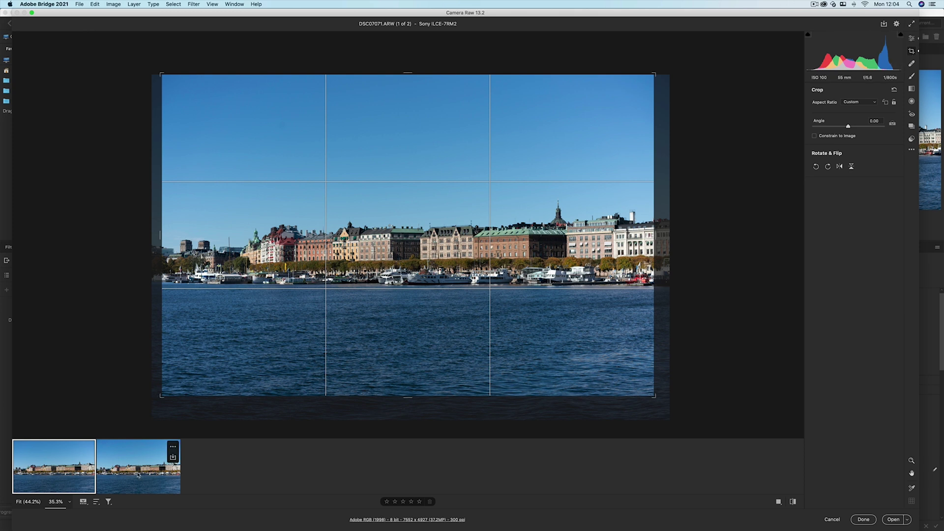
{"action": "left_click", "coordinate": [138, 475]}
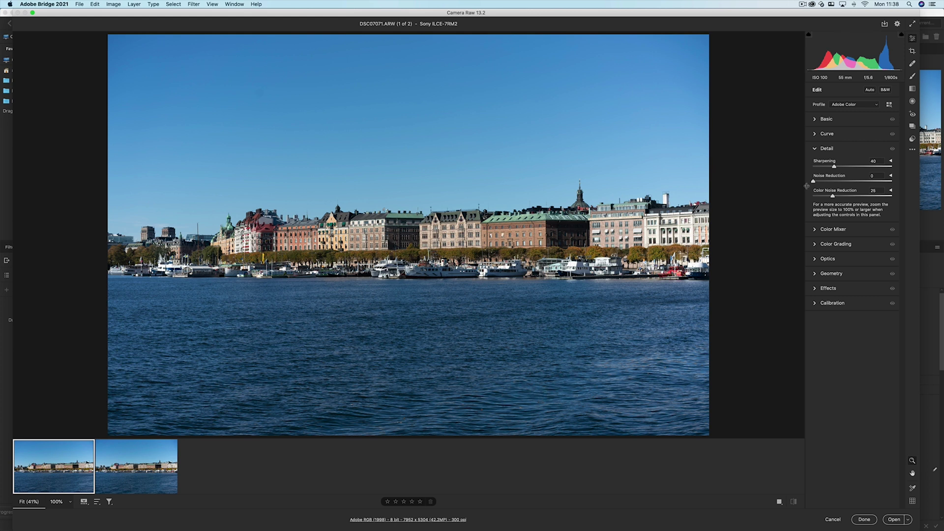
Set Sharpening and Color Noise Reduction to 0 in the Detail settings of the original ARW.
{"action": "left_click", "coordinate": [814, 119]}
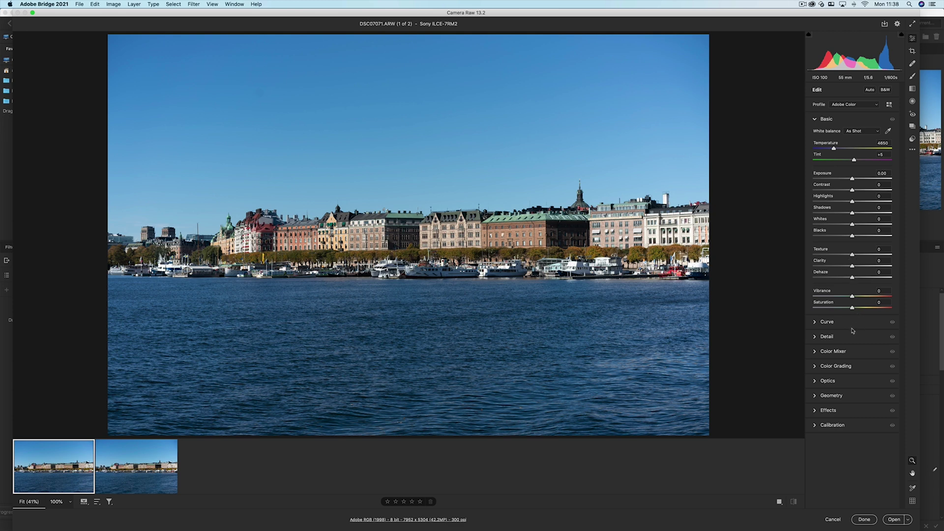
{"action": "left_click", "coordinate": [818, 337]}
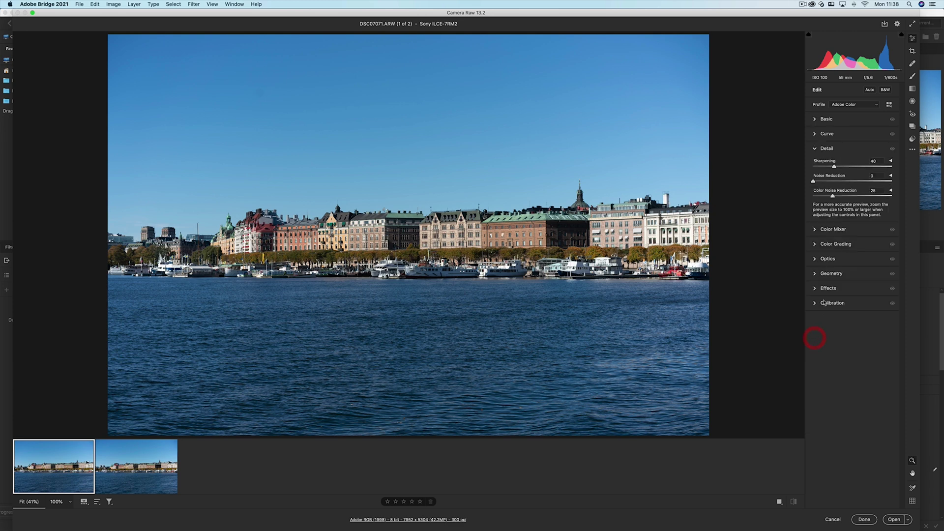
{"action": "left_click", "coordinate": [814, 167]}
{"action": "left_click_drag", "start_coordinate": [832, 195], "coordinate": [805, 196]}
Set Sharpening and Color Noise Reduction to 0 for DSC07071-Enhanced-1.dng.
{"action": "left_click", "coordinate": [125, 463]}
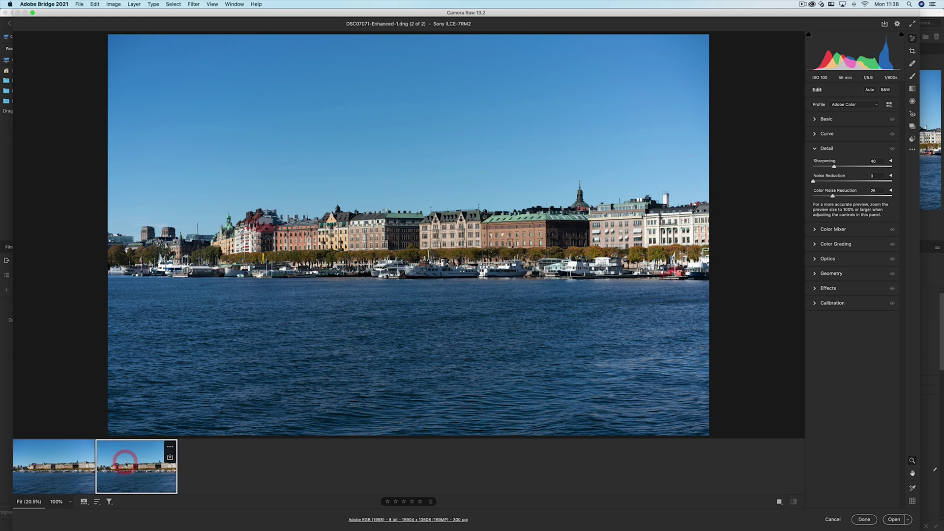
{"action": "left_click_drag", "start_coordinate": [834, 166], "coordinate": [805, 166]}
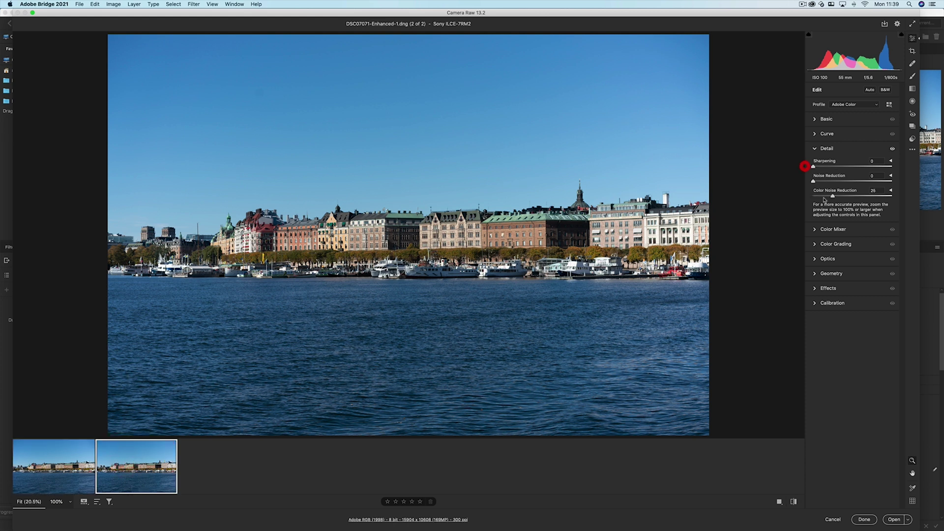
{"action": "left_click_drag", "start_coordinate": [833, 195], "coordinate": [807, 197]}
Select both the original and the enhanced image and open them in Photoshop.
{"action": "mouse_move", "coordinate": [91, 465]}
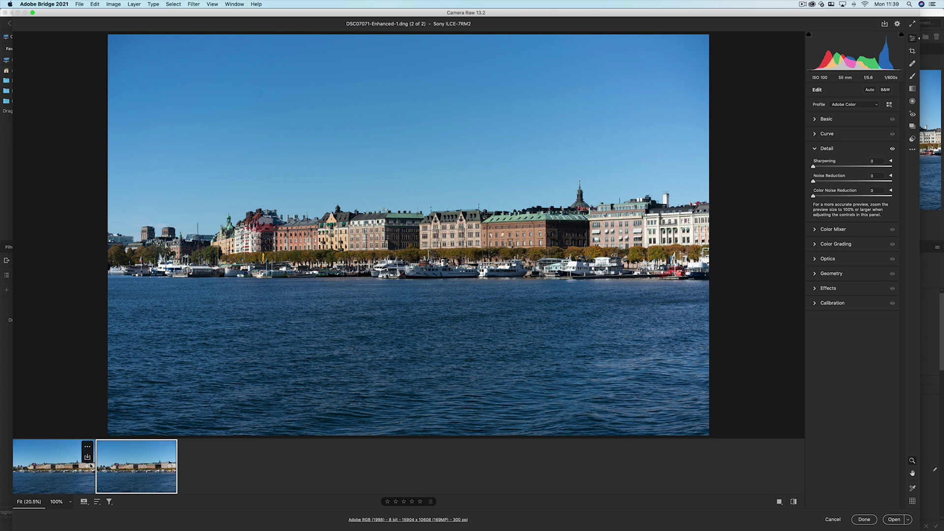
{"action": "left_click", "coordinate": [59, 475], "text": "shift"}
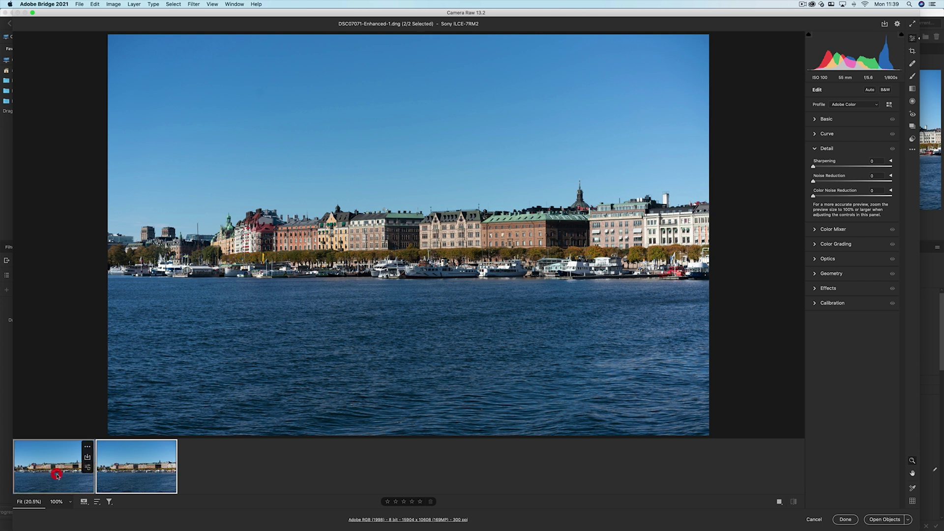
{"action": "left_click", "coordinate": [893, 520]}
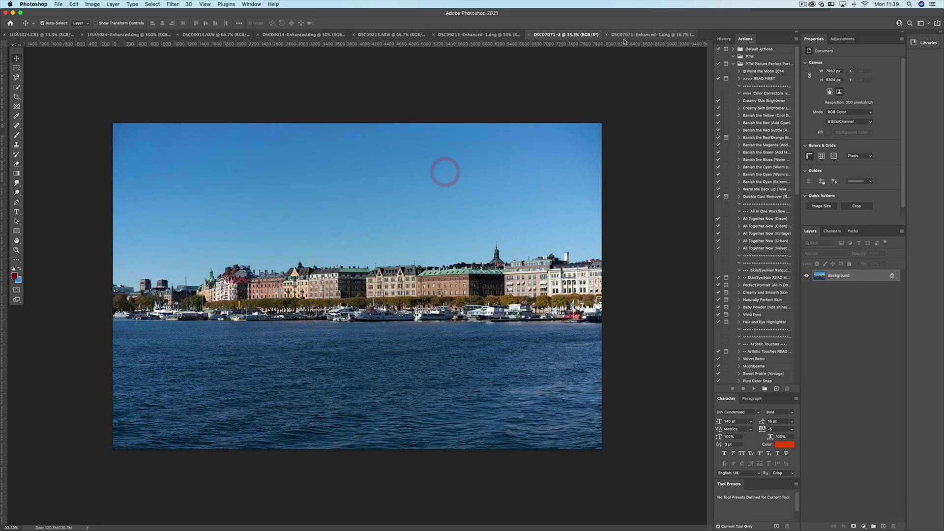
Examine the red-roofed waterfront buildings and moored boats in the original DSC07071-2 at 200% magnification.
{"action": "left_click", "coordinate": [559, 35]}
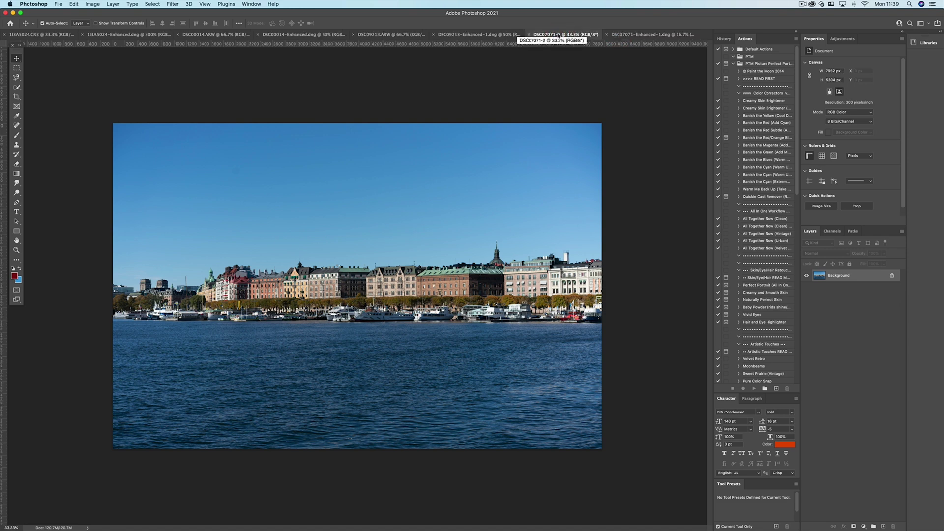
{"action": "key", "text": "super+equal"}
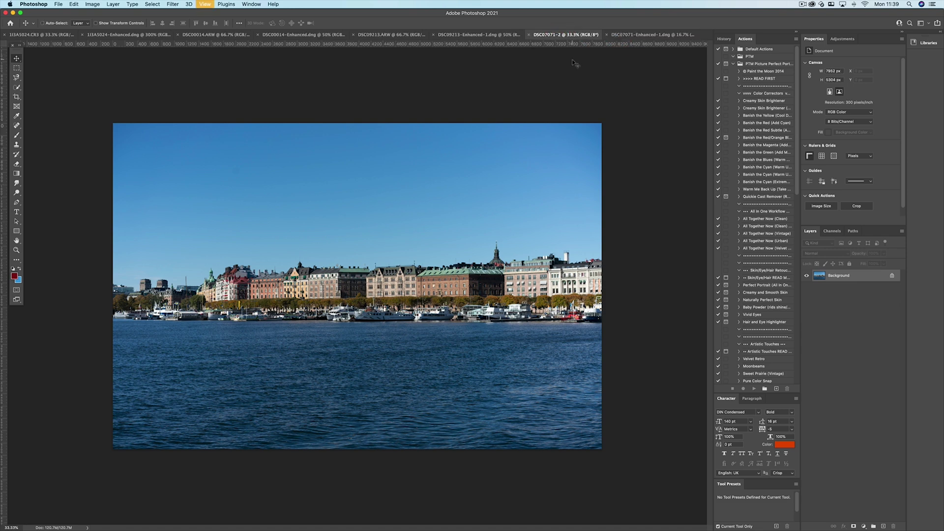
{"action": "key", "text": "super+equal"}
{"action": "key", "text": "super+equal"}
{"action": "key", "text": "super+equal"}
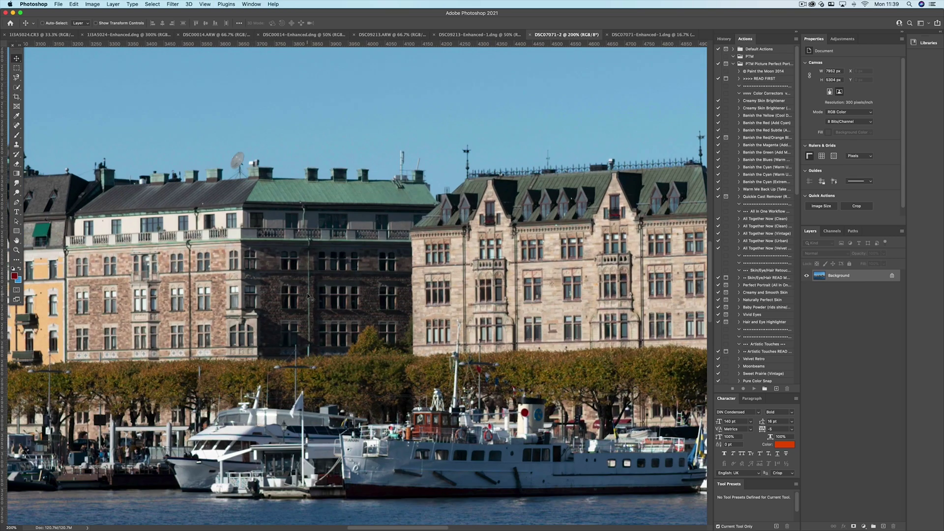
{"action": "left_click_drag", "start_coordinate": [179, 380], "coordinate": [567, 330]}
{"action": "scroll", "coordinate": [568, 330], "scroll_direction": "right", "scroll_amount": 2}
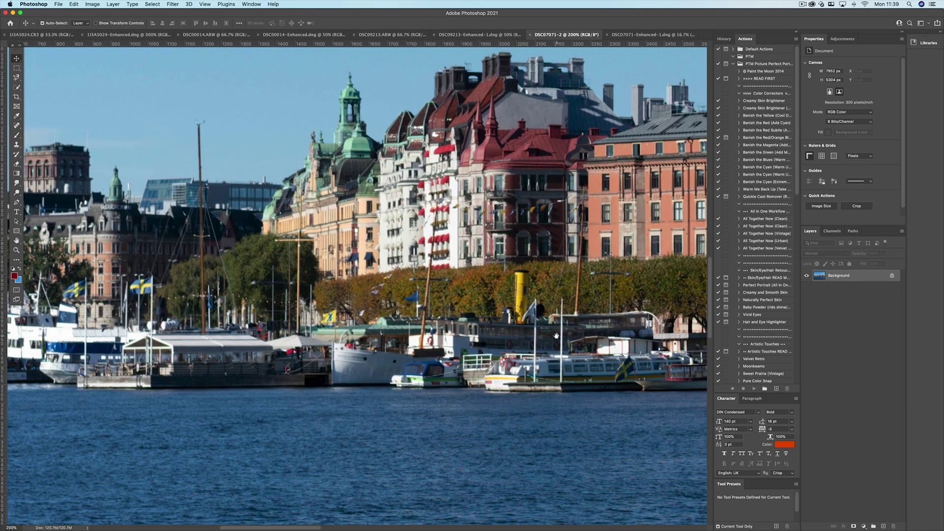
{"action": "scroll", "coordinate": [478, 253], "scroll_direction": "up", "scroll_amount": 5}
{"action": "scroll", "coordinate": [470, 281], "scroll_direction": "up", "scroll_amount": 3}
{"action": "scroll", "coordinate": [470, 281], "scroll_direction": "right", "scroll_amount": 2}
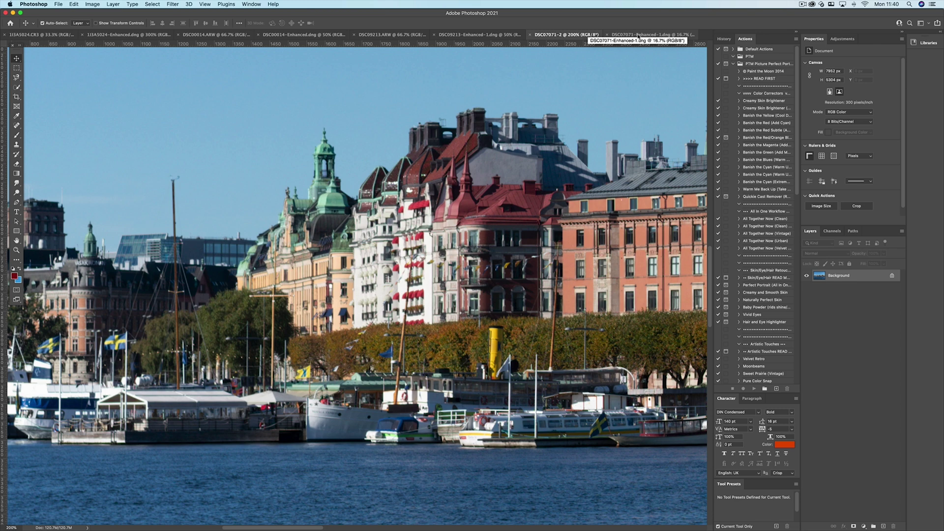
Examine the same red-roofed buildings and boats in DSC07071-Enhanced-1.dng at 100% magnification.
{"action": "left_click", "coordinate": [638, 36]}
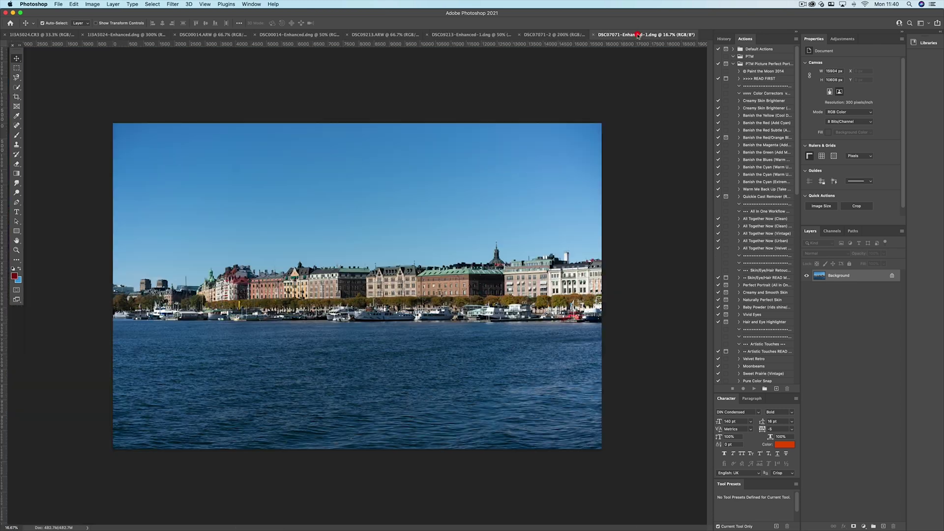
{"action": "left_click", "coordinate": [556, 36]}
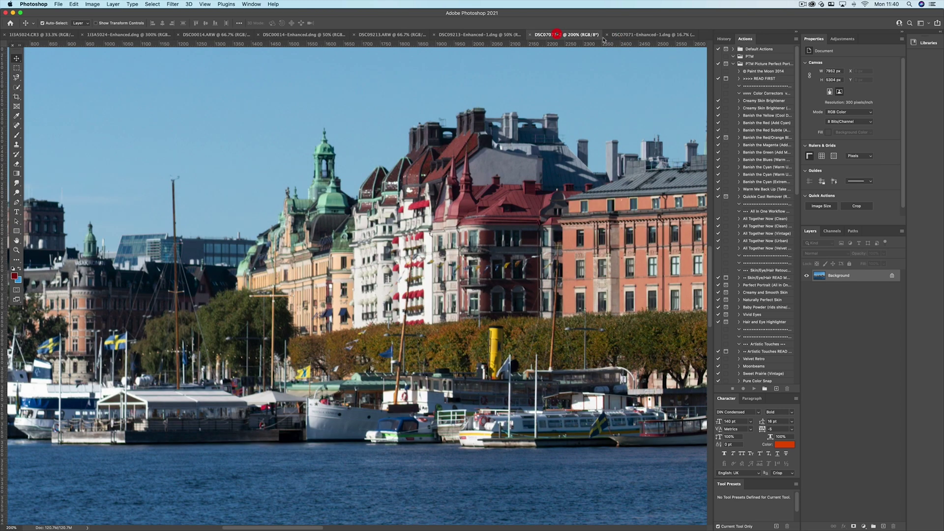
{"action": "left_click", "coordinate": [632, 35]}
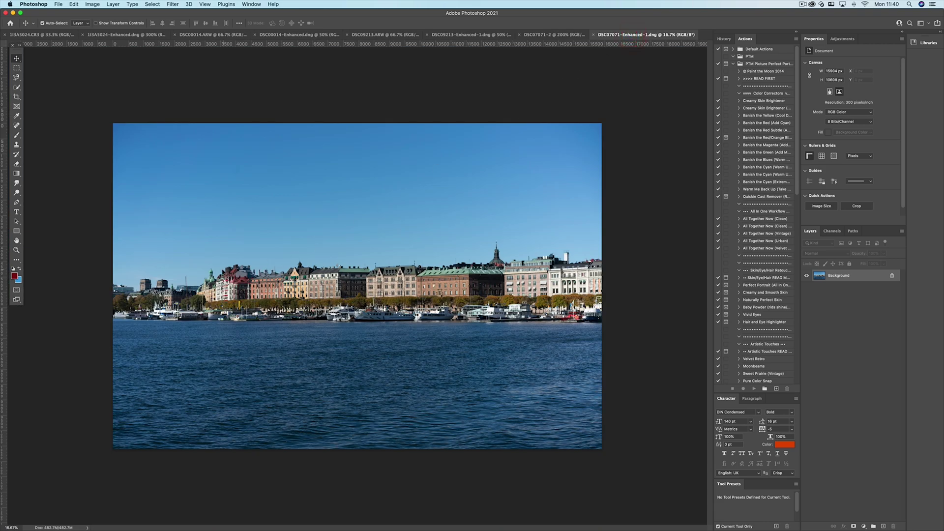
{"action": "key", "text": "super+plus"}
{"action": "key", "text": "super+plus"}
{"action": "key", "text": "super+plus"}
{"action": "key", "text": "super+plus"}
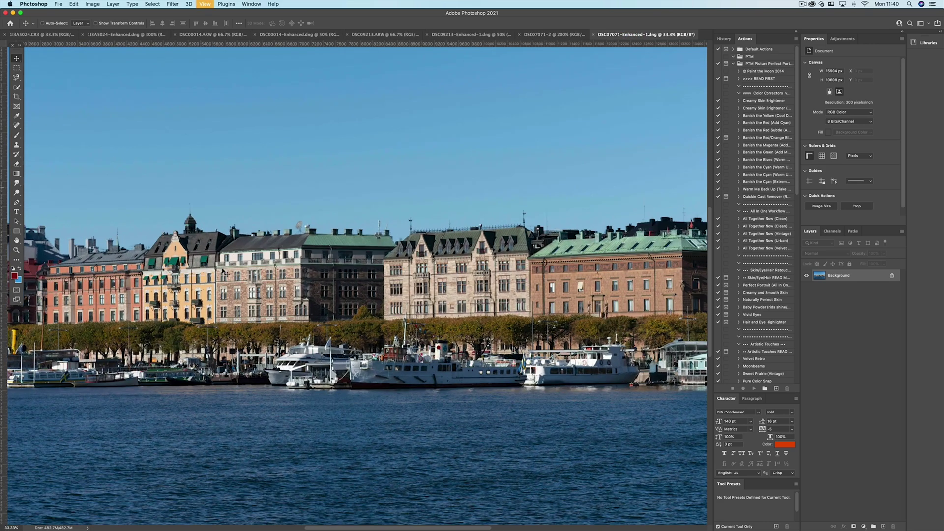
{"action": "key", "text": "super+plus"}
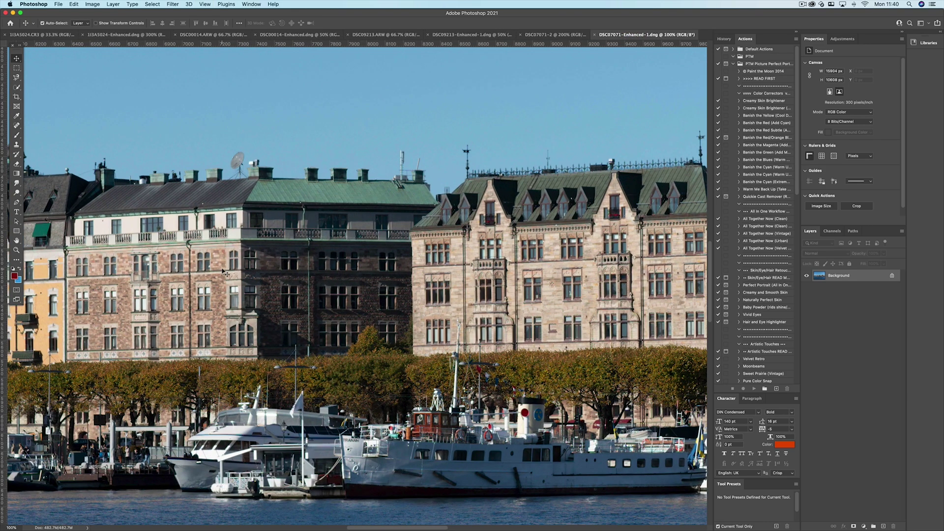
{"action": "scroll", "coordinate": [513, 303], "scroll_direction": "left", "scroll_amount": 15}
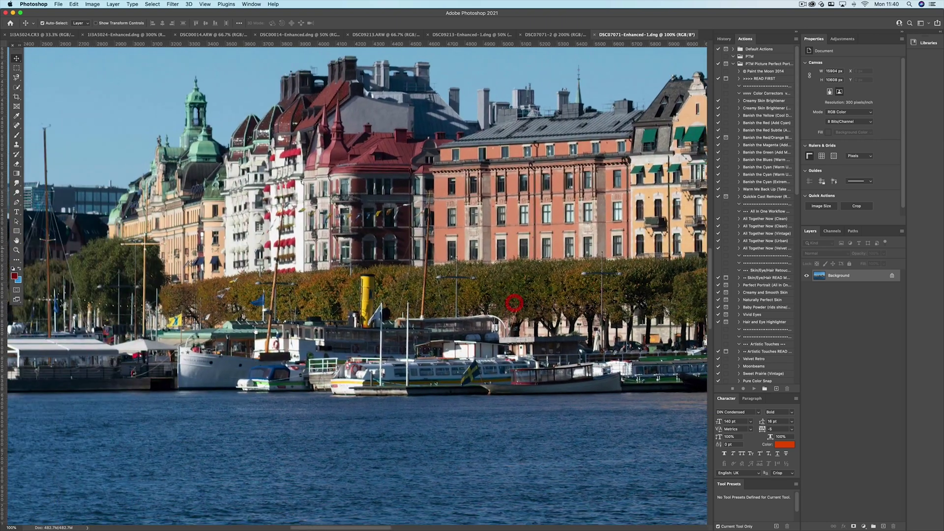
{"action": "key", "text": "super+minus"}
{"action": "key", "text": "super+minus"}
{"action": "scroll", "coordinate": [514, 303], "scroll_direction": "left", "scroll_amount": 3}
Compare the building facades and rooftops between the original at 200% and the enhanced version at 100%.
{"action": "key", "text": "ctrl+shift+Tab"}
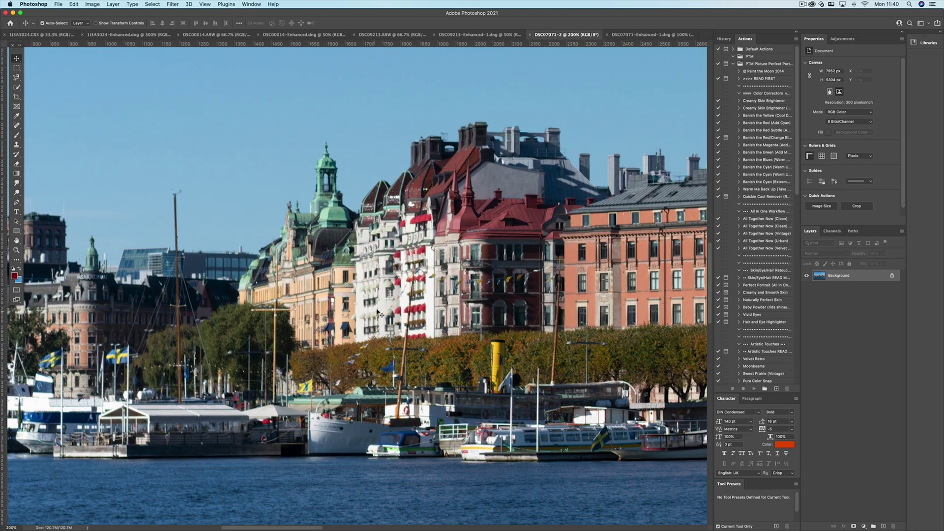
{"action": "left_click", "coordinate": [628, 36]}
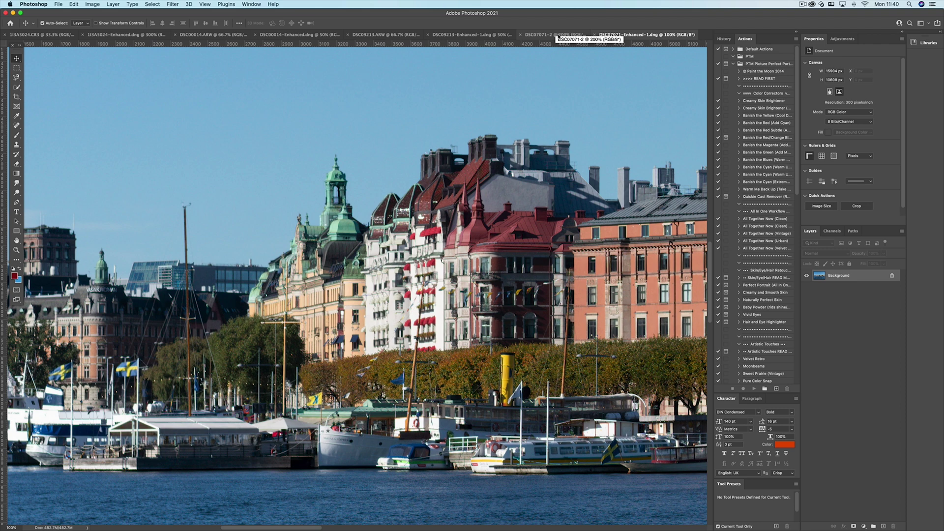
{"action": "left_click", "coordinate": [559, 37]}
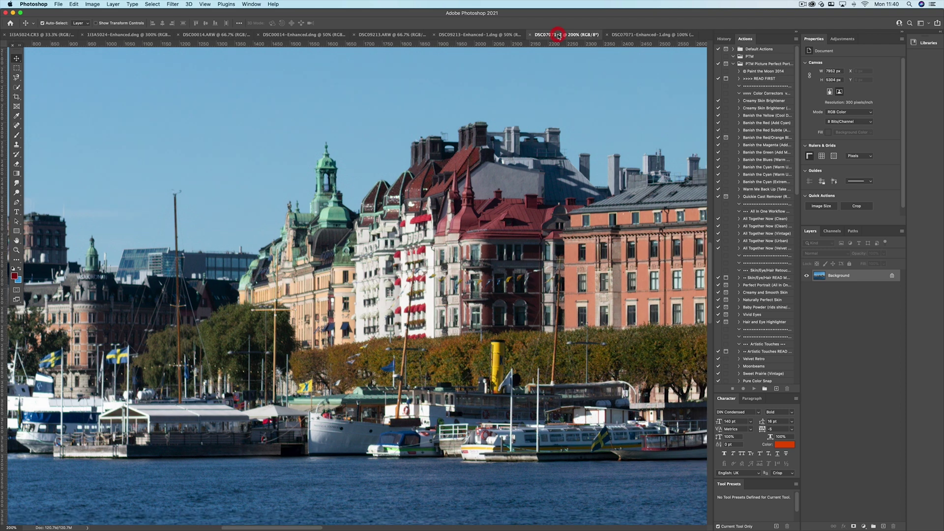
{"action": "left_click_drag", "start_coordinate": [518, 118], "coordinate": [495, 120]}
{"action": "left_click", "coordinate": [638, 35]}
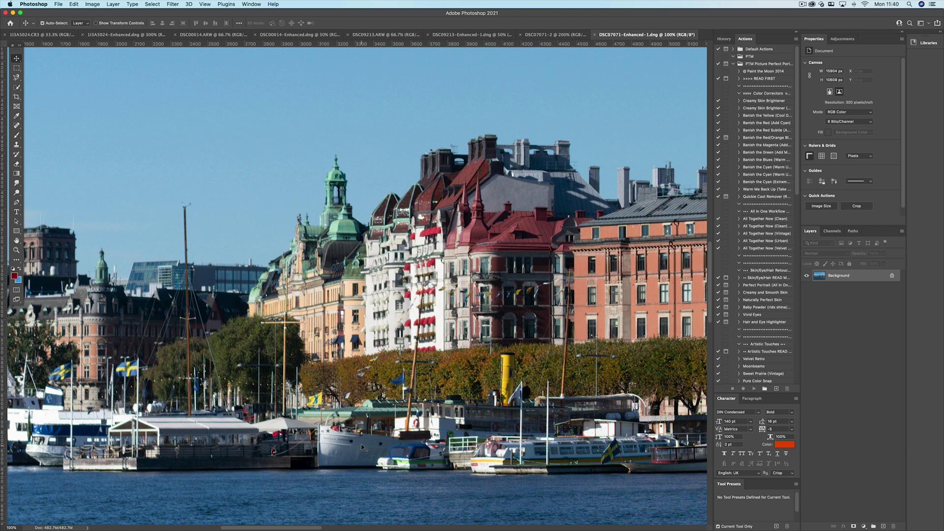
Examine the moored boats below the trees in the original DSC07071-2 at 300% magnification.
{"action": "left_click", "coordinate": [554, 34]}
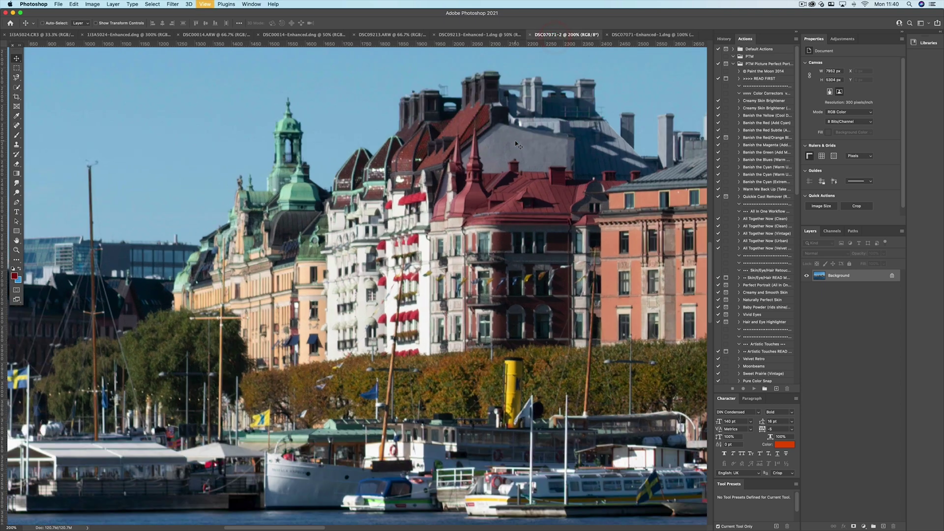
{"action": "key", "text": "super+plus"}
{"action": "scroll", "coordinate": [374, 366], "scroll_direction": "down", "scroll_amount": 5}
{"action": "scroll", "coordinate": [373, 366], "scroll_direction": "left", "scroll_amount": 2}
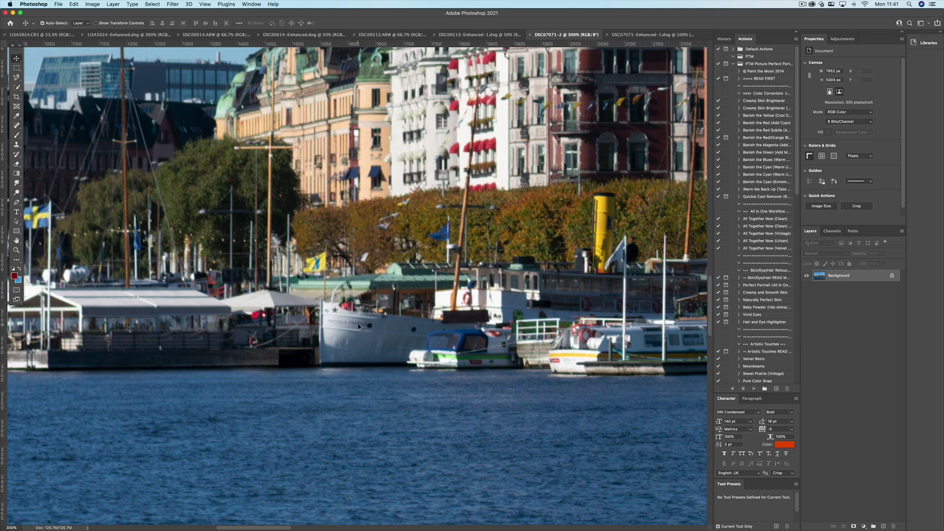
Inspect the lettering on the white ship's bow in DSC07071-Enhanced-1.dng at 200% magnification.
{"action": "left_click", "coordinate": [649, 34]}
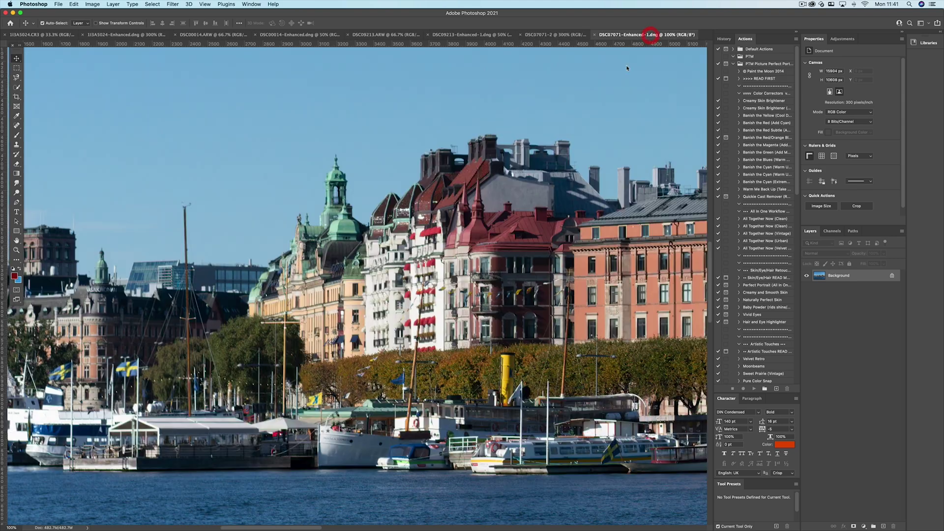
{"action": "scroll", "coordinate": [369, 369], "scroll_direction": "down", "scroll_amount": 3}
{"action": "key", "text": "super+equal"}
{"action": "key", "text": "super+equal"}
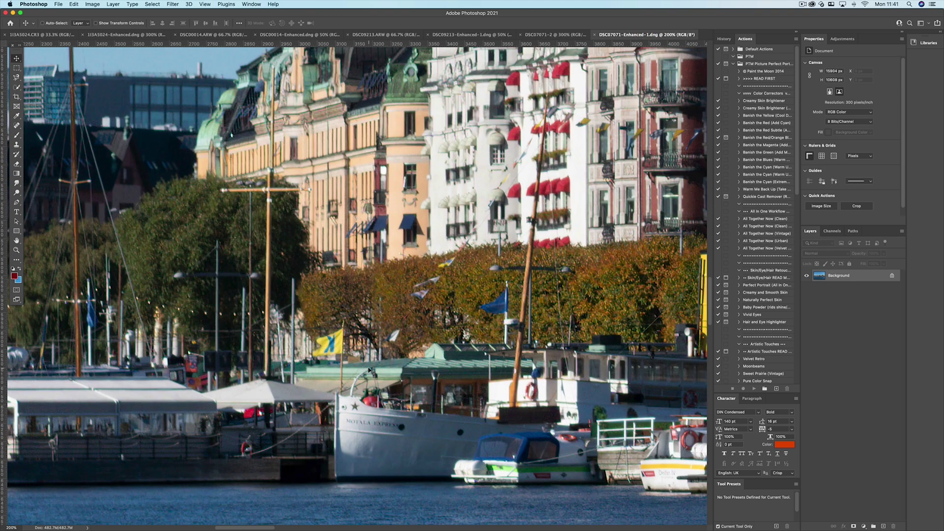
{"action": "left_click_drag", "start_coordinate": [373, 375], "coordinate": [384, 455]}
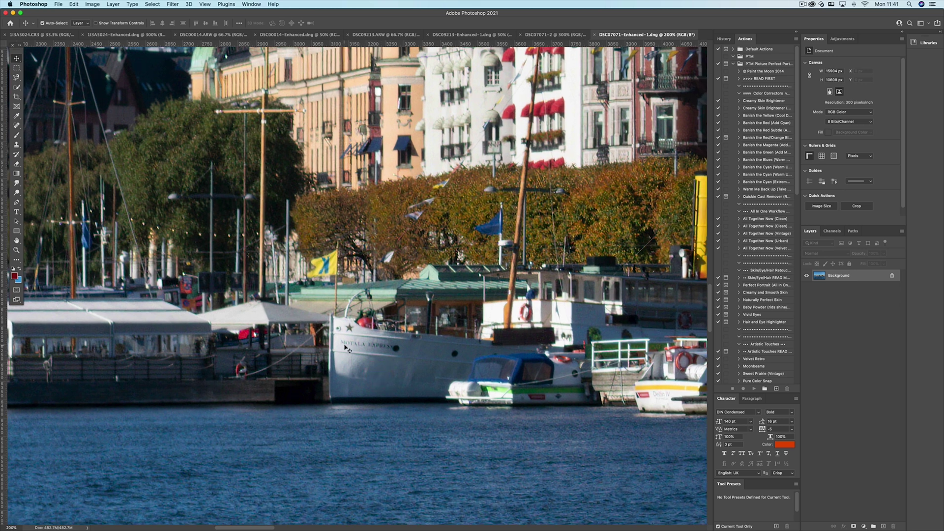
Show the original at 400% on the white ship's bow and match the enhanced version's framing to it.
{"action": "left_click", "coordinate": [551, 33]}
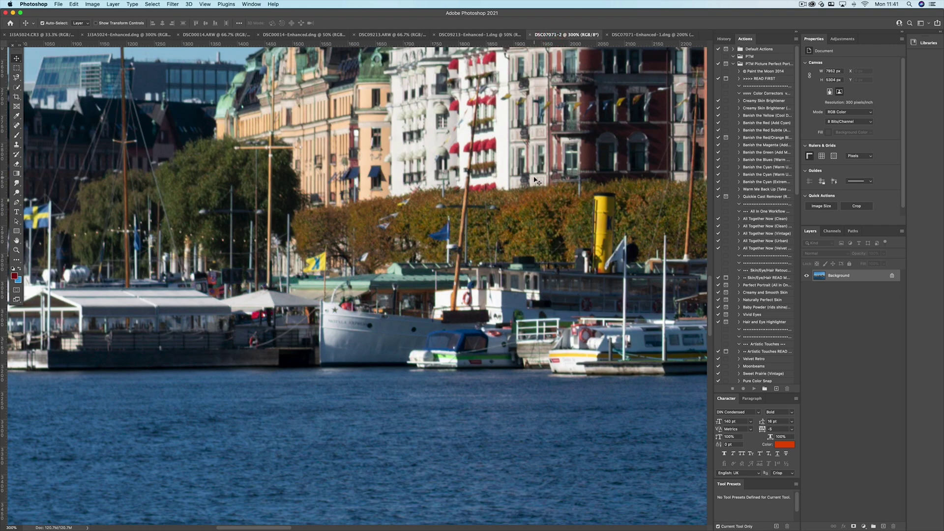
{"action": "key", "text": "super+equal"}
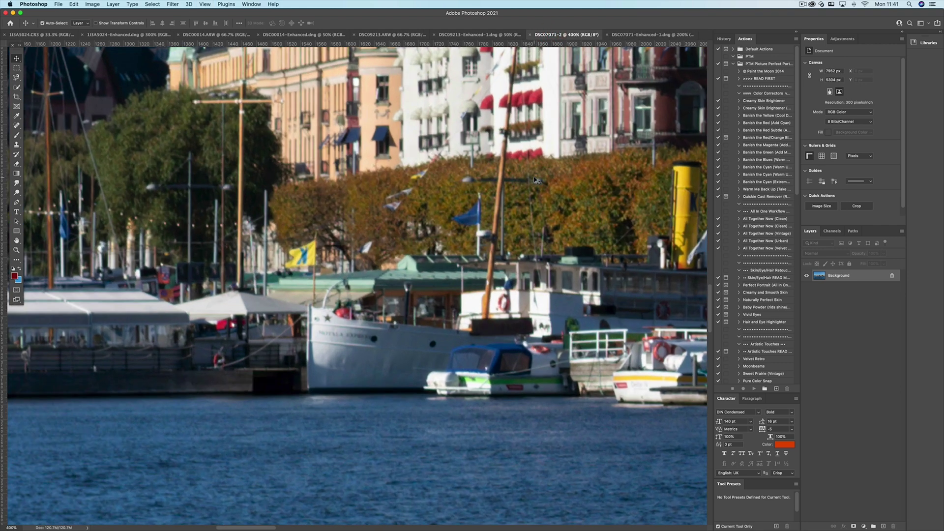
{"action": "left_click_drag", "start_coordinate": [362, 362], "coordinate": [364, 354]}
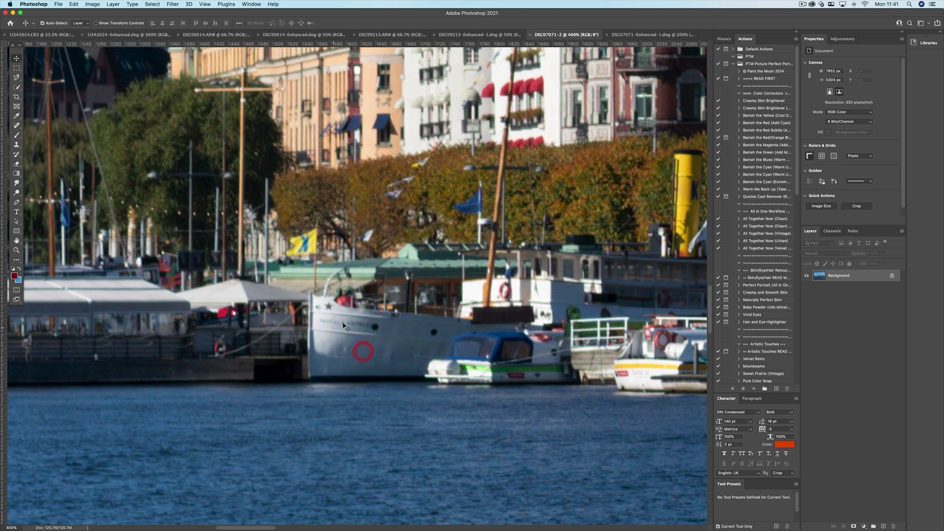
{"action": "left_click", "coordinate": [661, 35]}
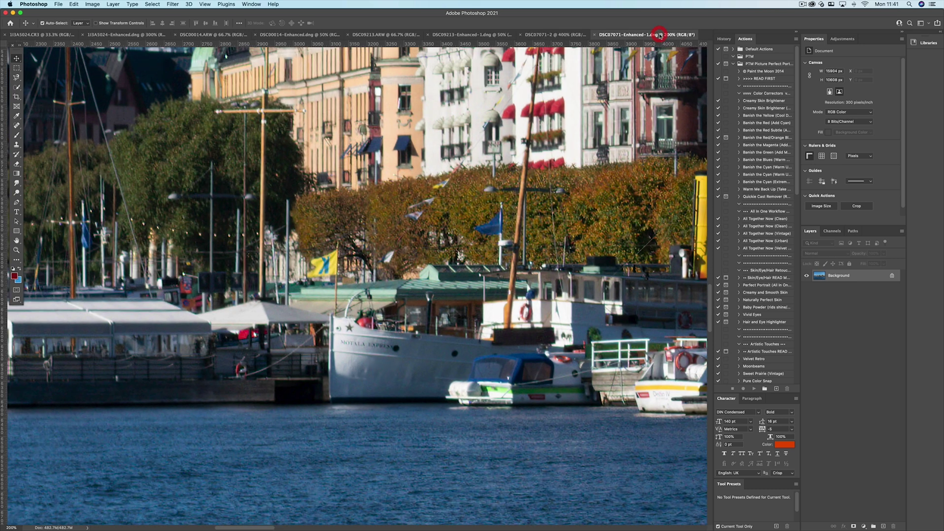
{"action": "left_click_drag", "start_coordinate": [424, 328], "coordinate": [405, 304]}
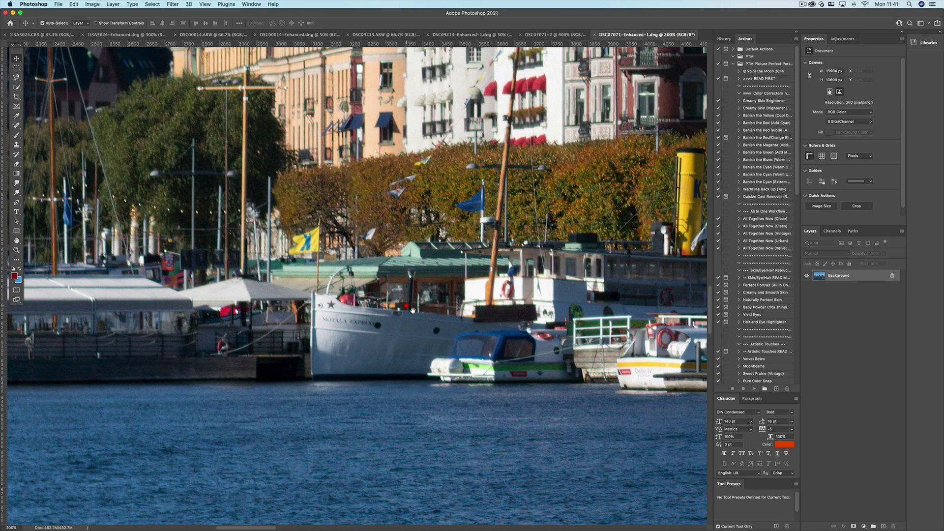
Compare the white ship's lettering and the surrounding boats between the matched original and enhanced views.
{"action": "left_click", "coordinate": [560, 35]}
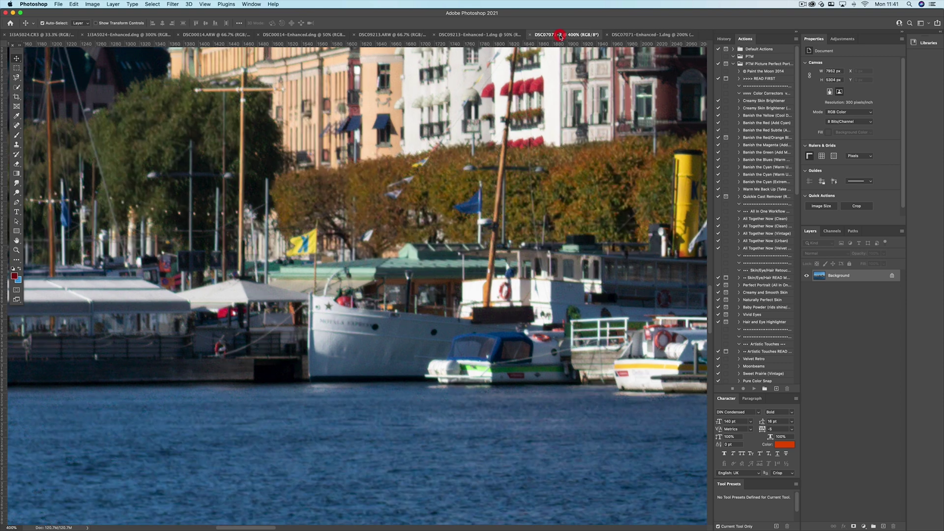
{"action": "left_click", "coordinate": [642, 35]}
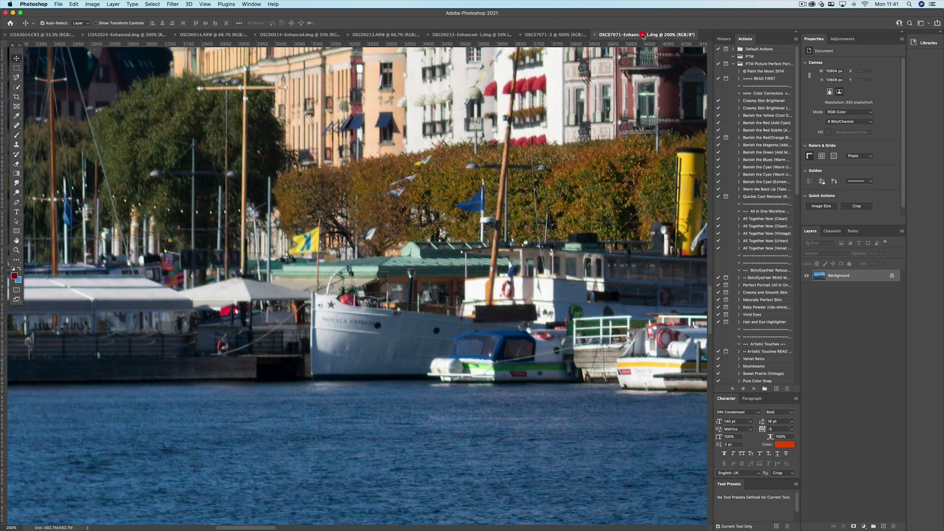
{"action": "left_click", "coordinate": [561, 35]}
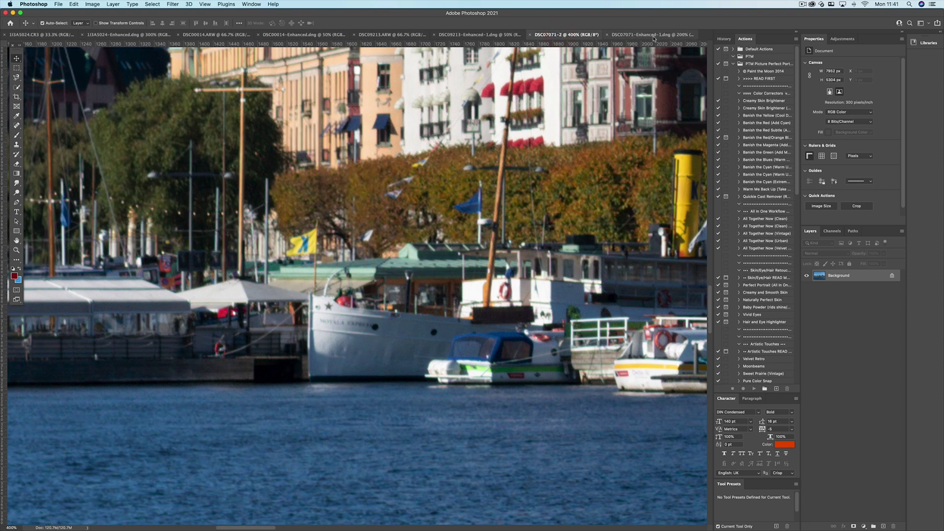
{"action": "left_click", "coordinate": [652, 35]}
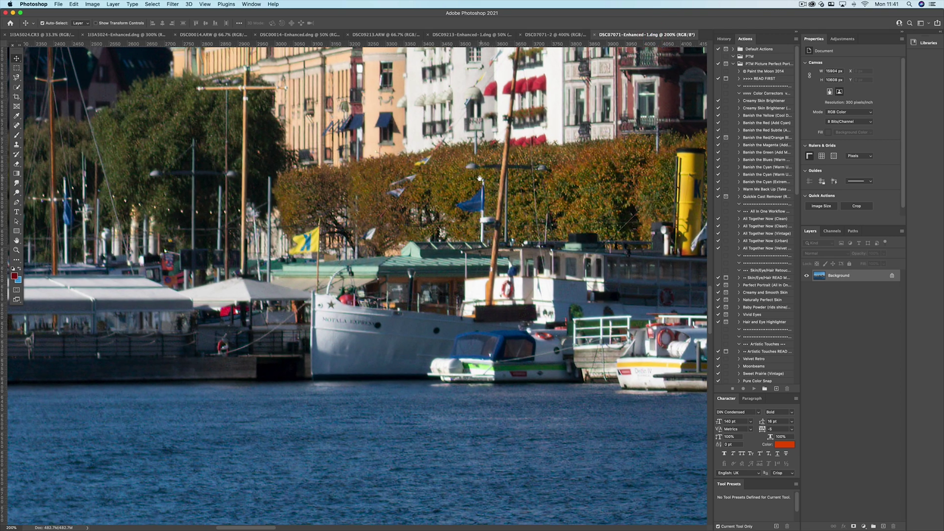
Compare the red-roofed building's roof and chimneys between the enhanced version at 200% and the original at 400%.
{"action": "left_click_drag", "start_coordinate": [479, 178], "coordinate": [409, 295]}
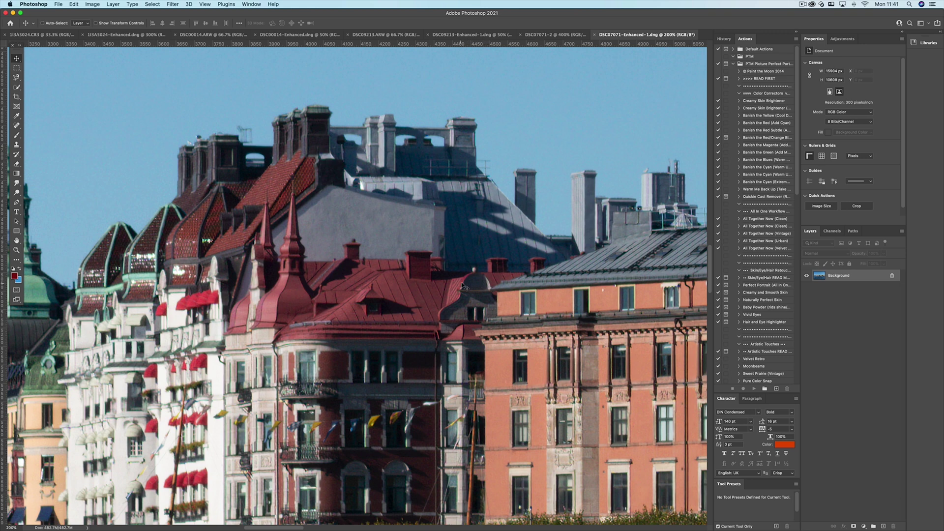
{"action": "left_click", "coordinate": [555, 34]}
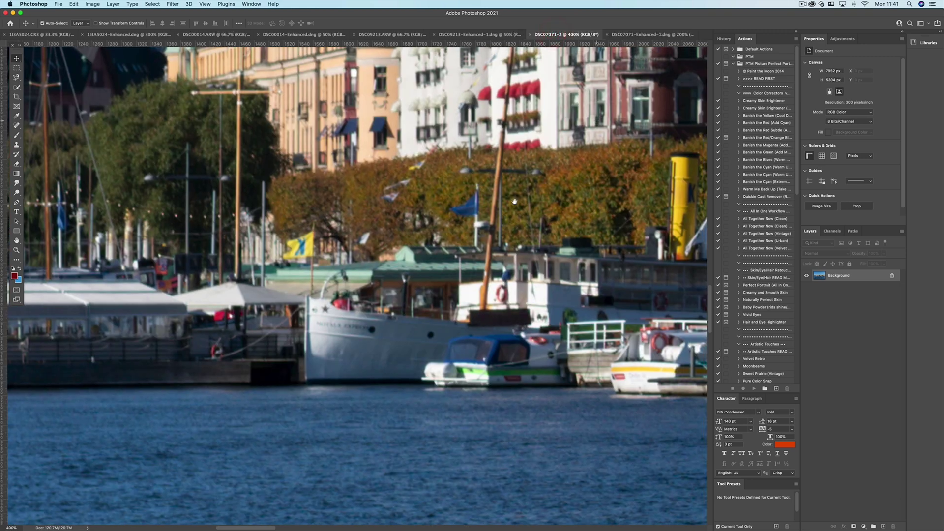
{"action": "left_click", "coordinate": [444, 293]}
{"action": "left_click_drag", "start_coordinate": [444, 294], "coordinate": [445, 351]}
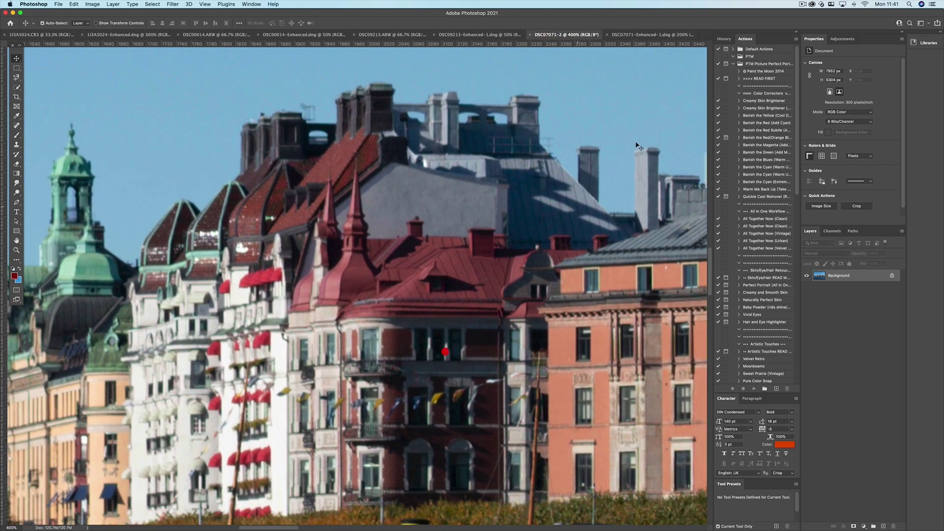
{"action": "left_click", "coordinate": [647, 35]}
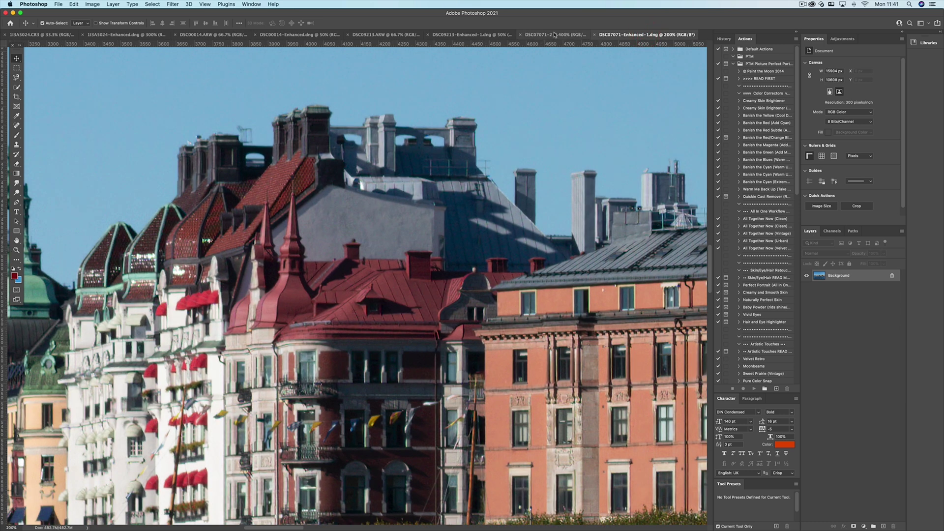
View the original at 100% and return to the enhanced version at 200% to compare their sizes.
{"action": "left_click", "coordinate": [556, 34]}
{"action": "key", "text": "super+minus"}
{"action": "key", "text": "super+minus"}
{"action": "key", "text": "super+minus"}
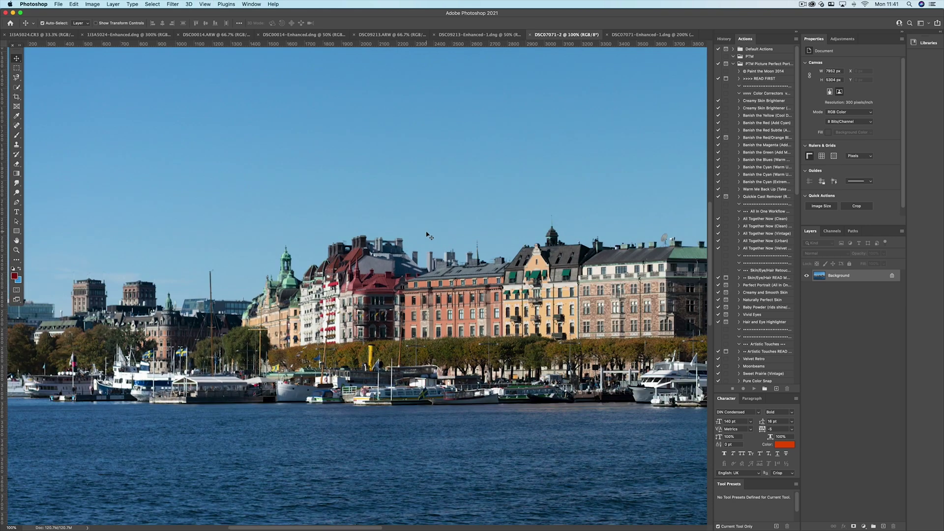
{"action": "left_click", "coordinate": [622, 36]}
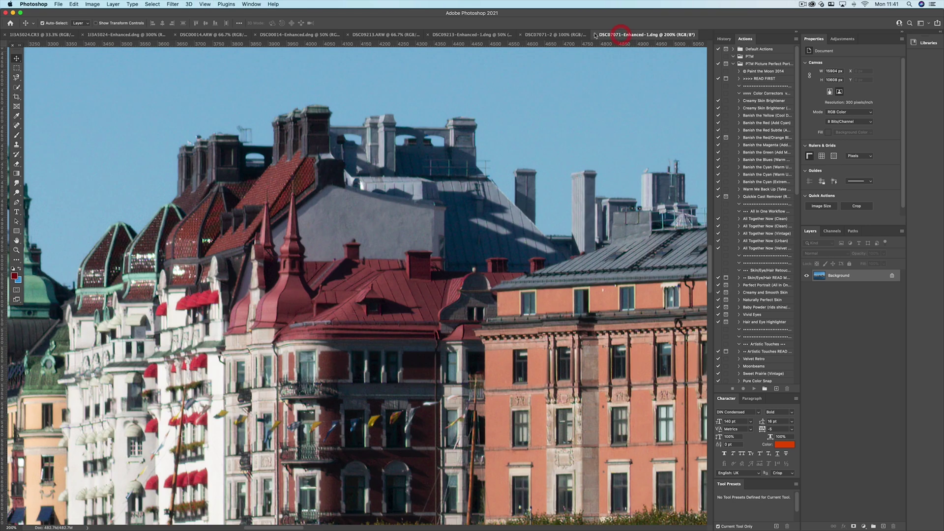
View the enhanced waterfront photo at 66.7%, framing the buildings, boats and water together.
{"action": "key", "text": "super+minus"}
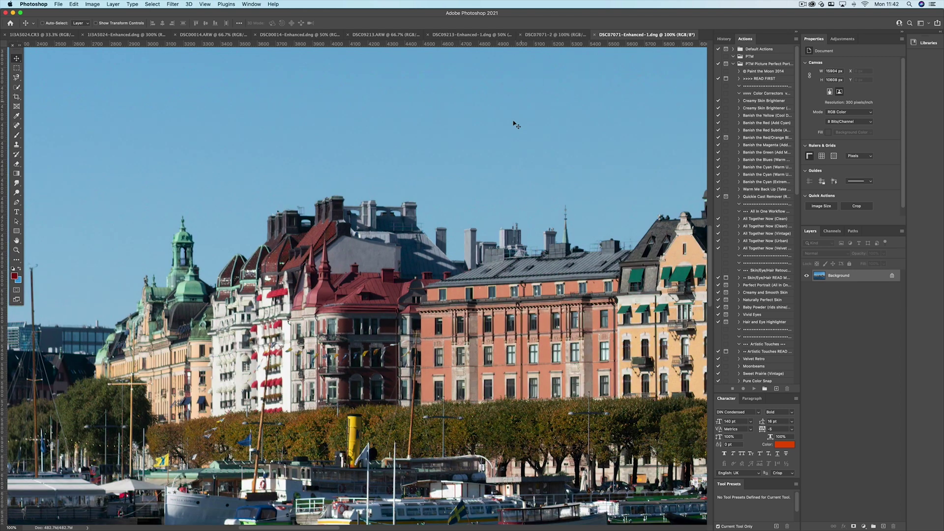
{"action": "key", "text": "super+minus"}
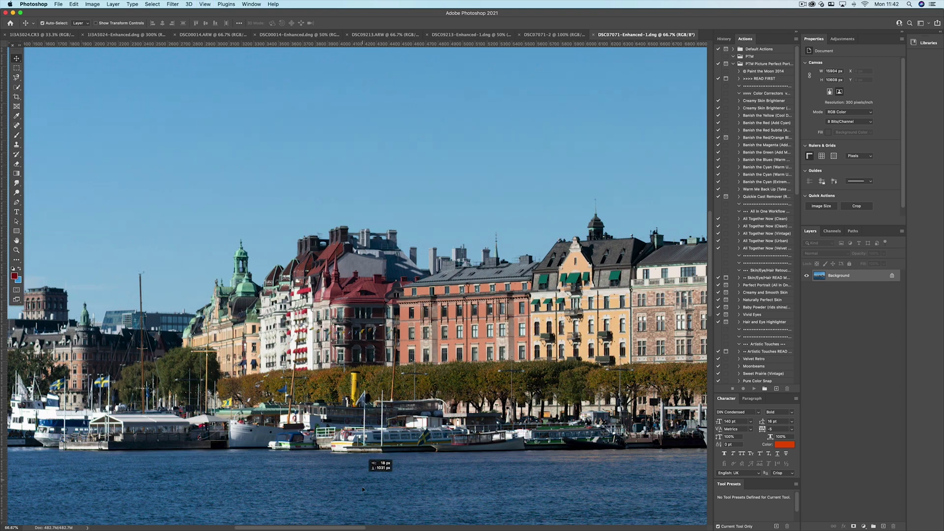
{"action": "left_click_drag", "start_coordinate": [356, 467], "coordinate": [471, 403]}
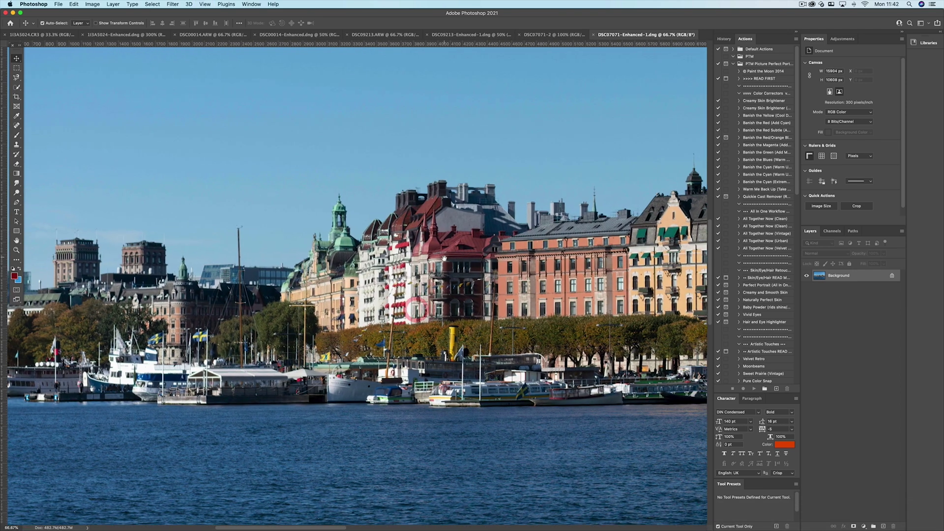
{"action": "scroll", "coordinate": [415, 308], "scroll_direction": "up", "scroll_amount": 2}
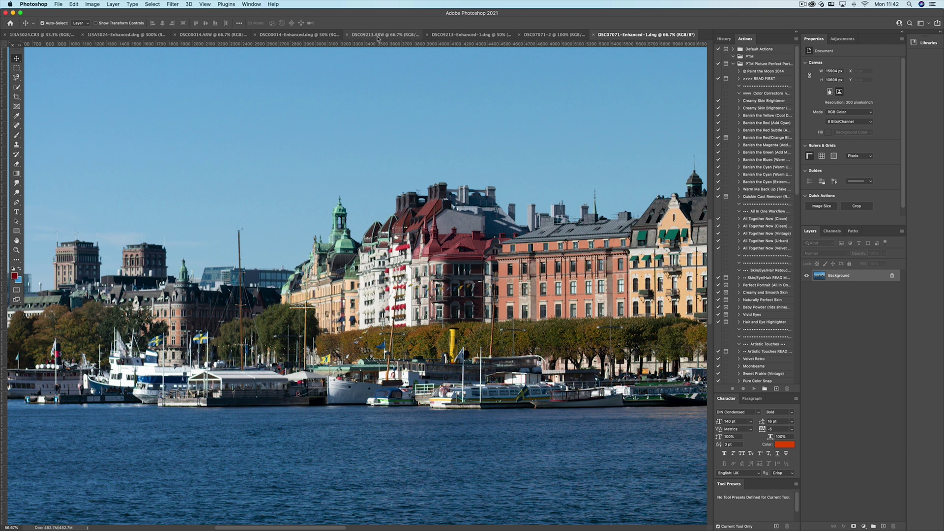
Show the original bird photo 1I3A5024.CR3 at 600%, framed on the bird's head.
{"action": "left_click", "coordinate": [49, 35]}
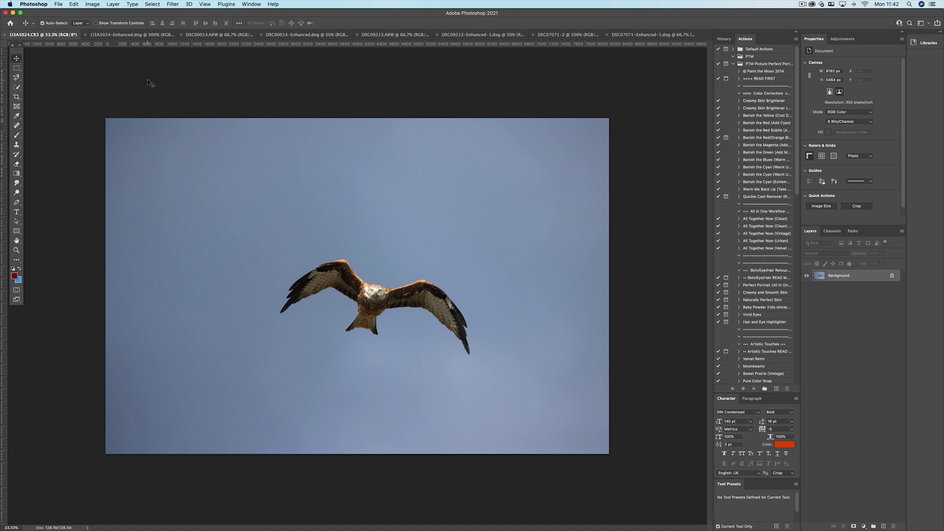
{"action": "key", "text": "super+equal"}
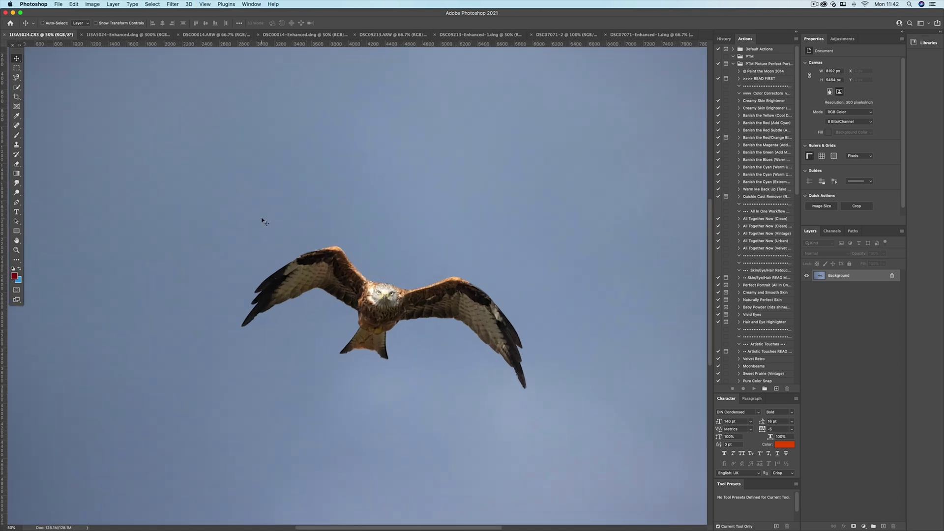
{"action": "key", "text": "super+equal"}
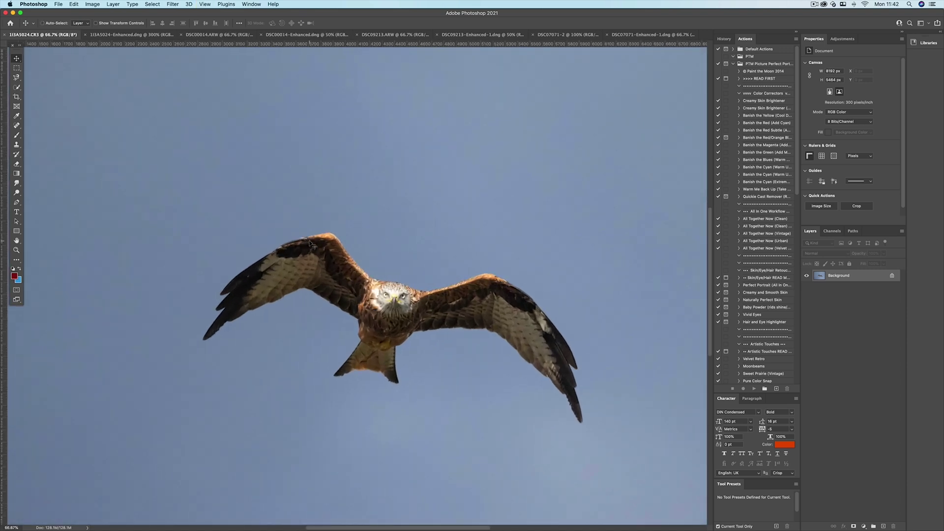
{"action": "key", "text": "super+equal"}
{"action": "key", "text": "super+equal"}
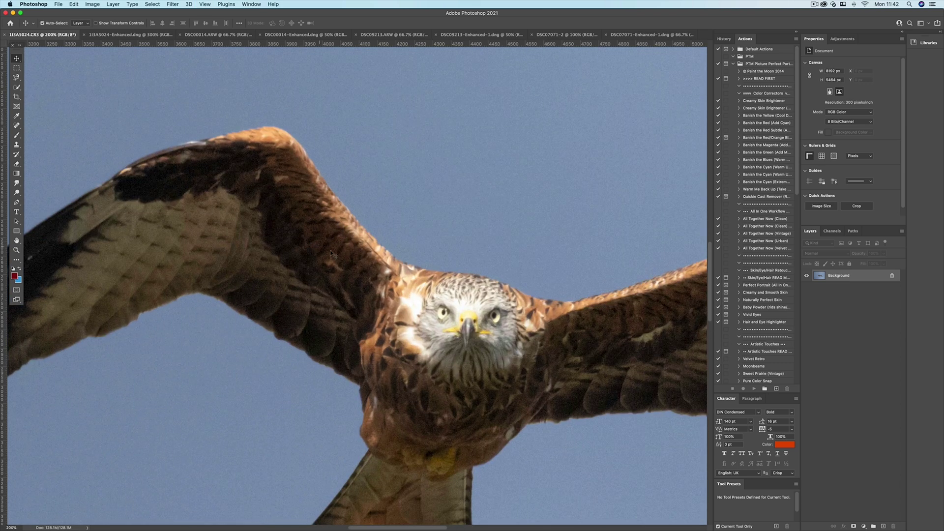
{"action": "key", "text": "super+equal"}
{"action": "key", "text": "super+equal"}
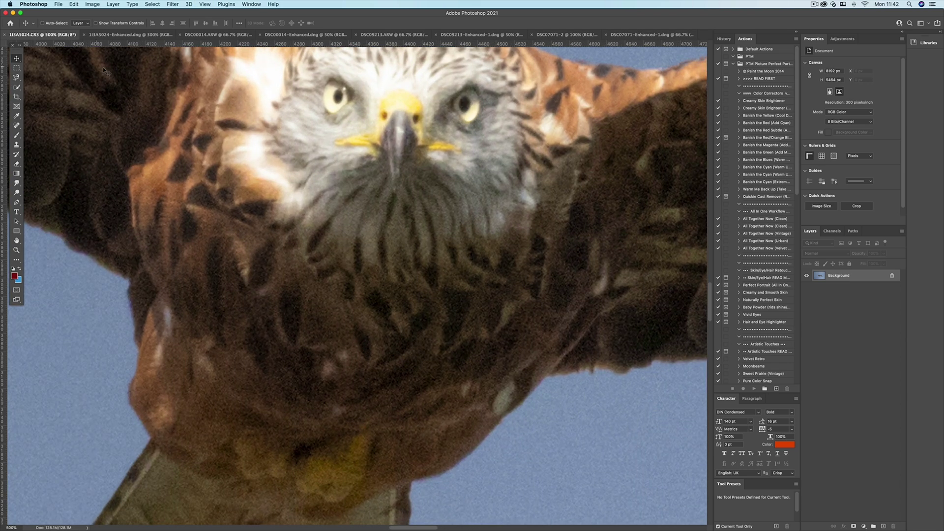
{"action": "key", "text": "super+equal"}
{"action": "key", "text": "super+equal"}
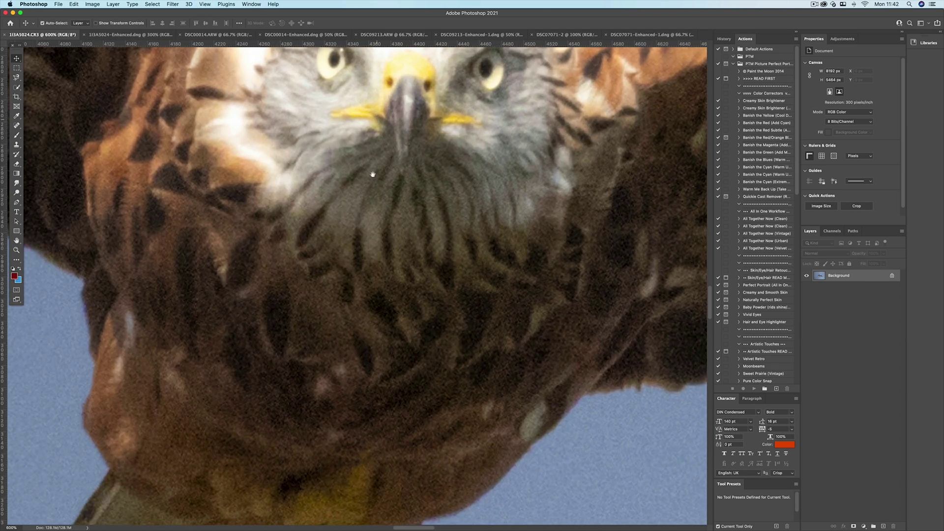
{"action": "left_click_drag", "start_coordinate": [374, 172], "coordinate": [335, 327]}
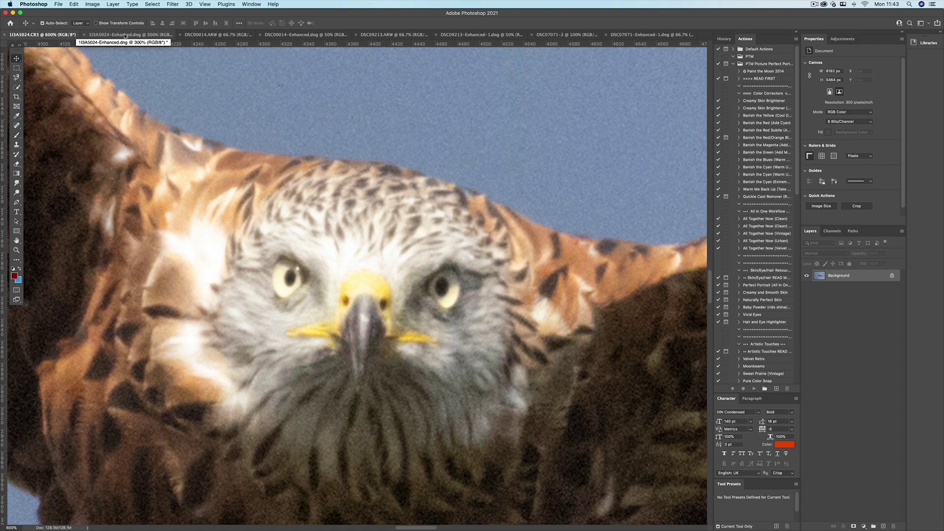
Match the framing of the bird's head between the enhanced version at 300% and the original at 600%.
{"action": "left_click", "coordinate": [126, 36]}
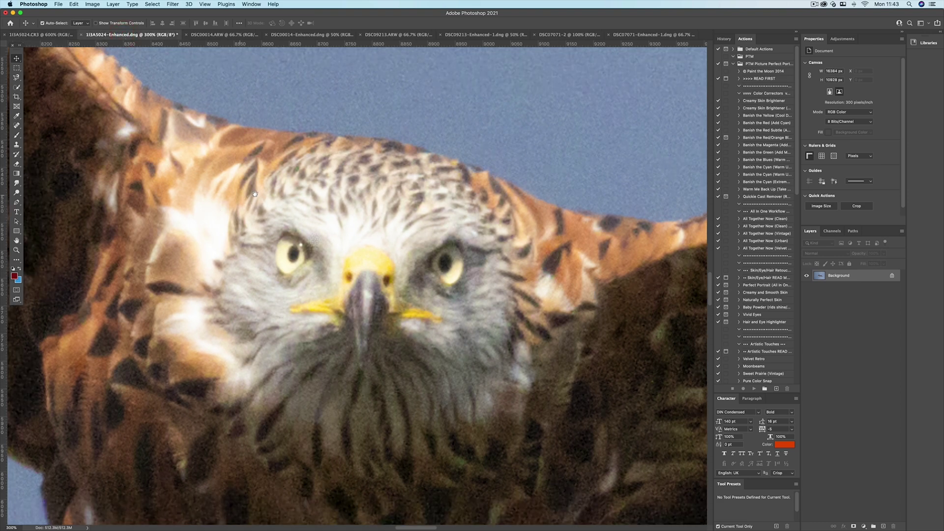
{"action": "scroll", "coordinate": [255, 193], "scroll_direction": "up", "scroll_amount": 5}
{"action": "left_click", "coordinate": [258, 268]}
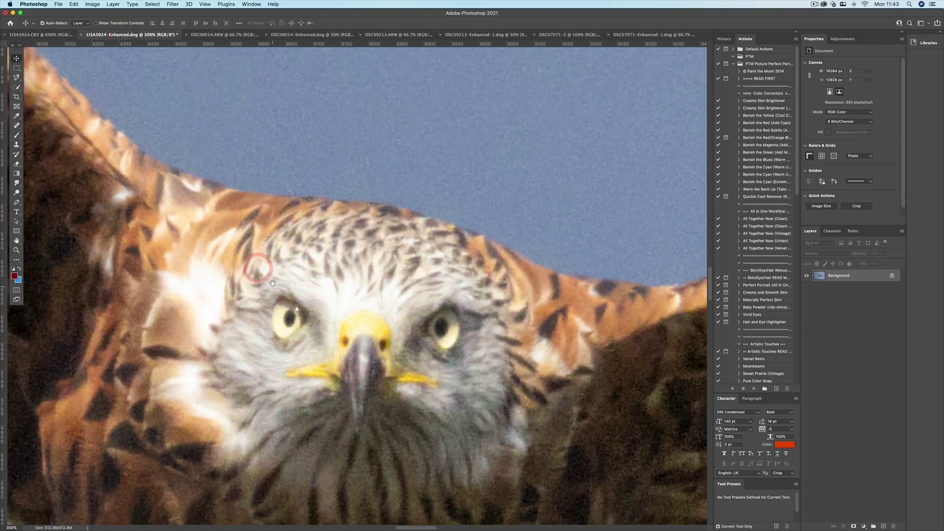
{"action": "left_click", "coordinate": [51, 35]}
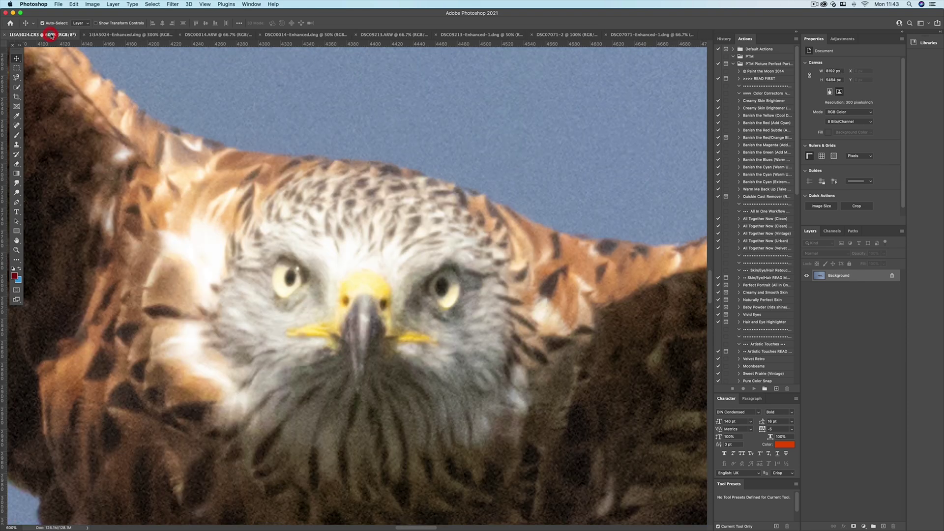
{"action": "scroll", "coordinate": [321, 194], "scroll_direction": "up", "scroll_amount": 2}
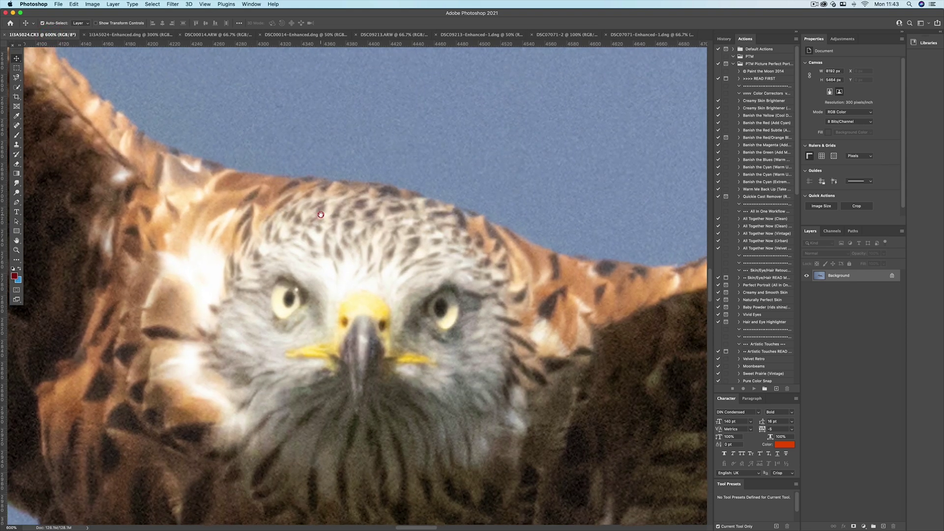
{"action": "left_click", "coordinate": [321, 216]}
{"action": "left_click", "coordinate": [119, 35]}
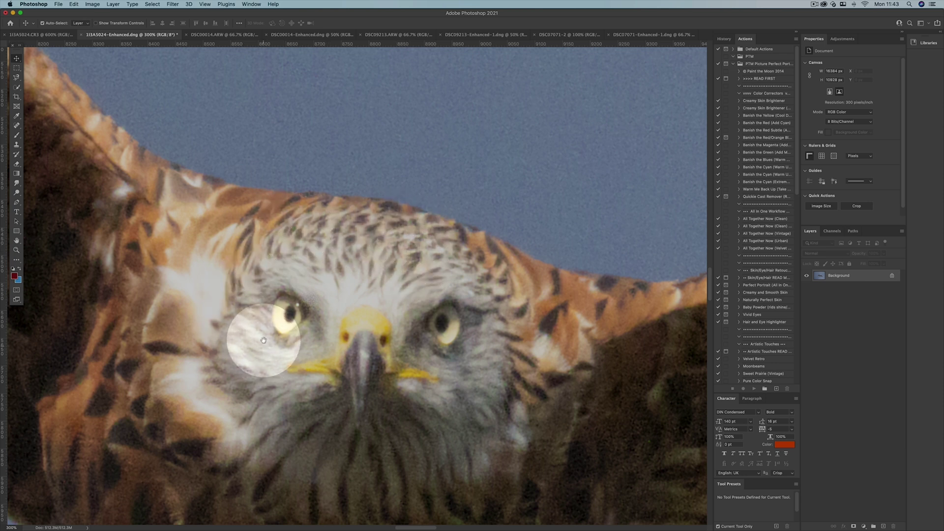
Compare the bird's eyes, beak and head feathers between the enhanced version and the original.
{"action": "left_click_drag", "start_coordinate": [263, 336], "coordinate": [178, 242]}
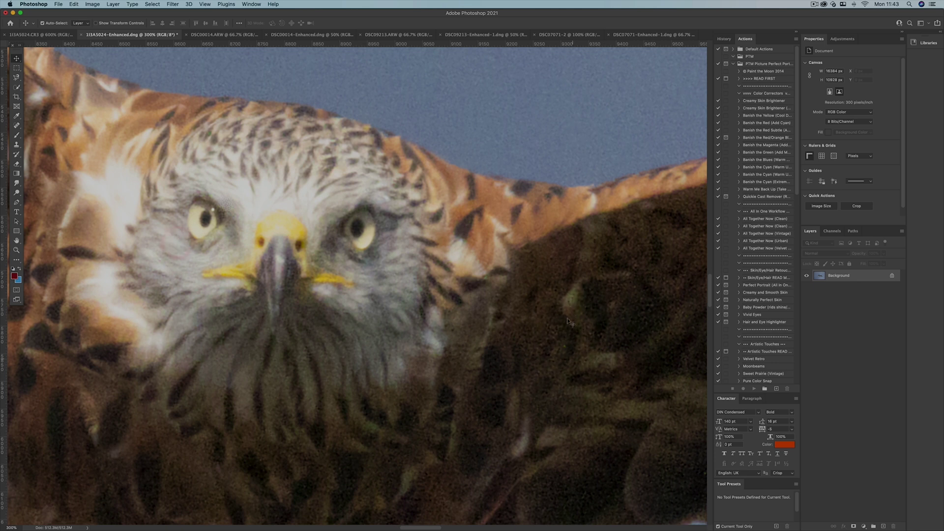
{"action": "left_click", "coordinate": [40, 34]}
{"action": "left_click_drag", "start_coordinate": [341, 346], "coordinate": [301, 274]}
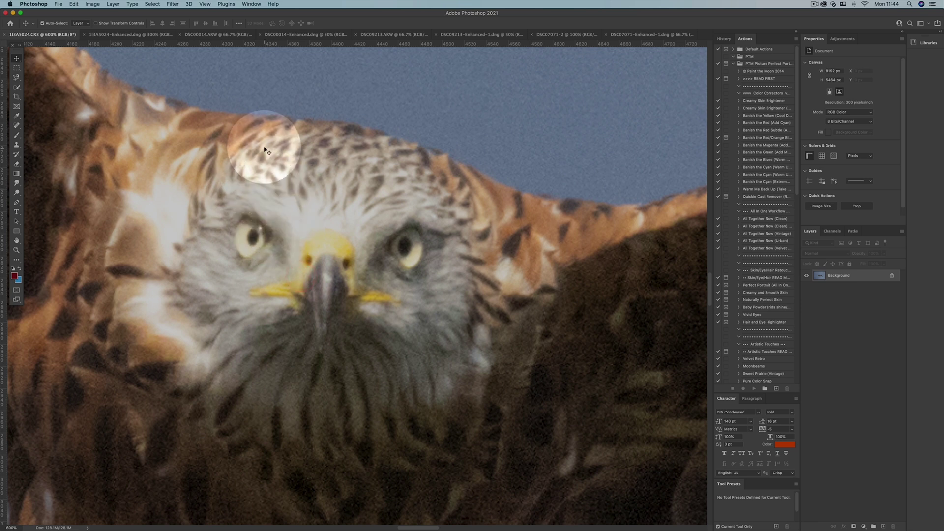
{"action": "left_click", "coordinate": [142, 38]}
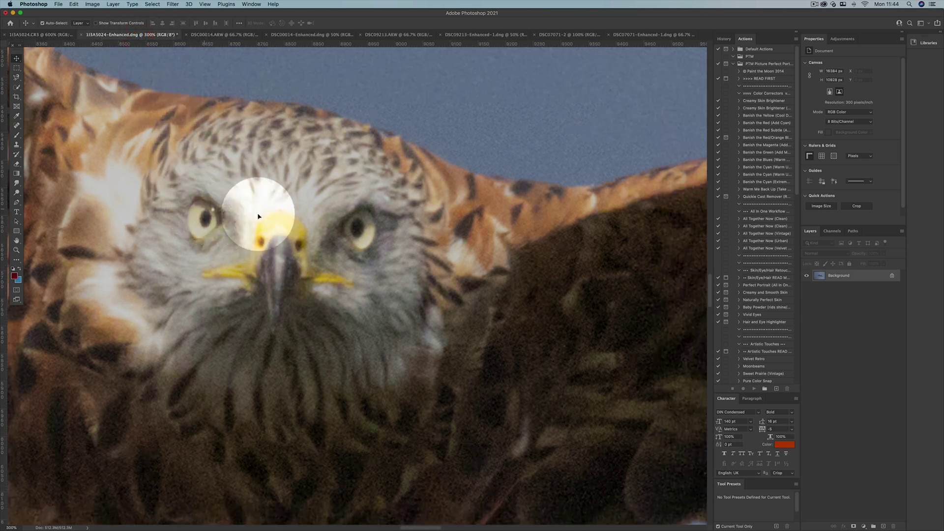
{"action": "left_click", "coordinate": [258, 216]}
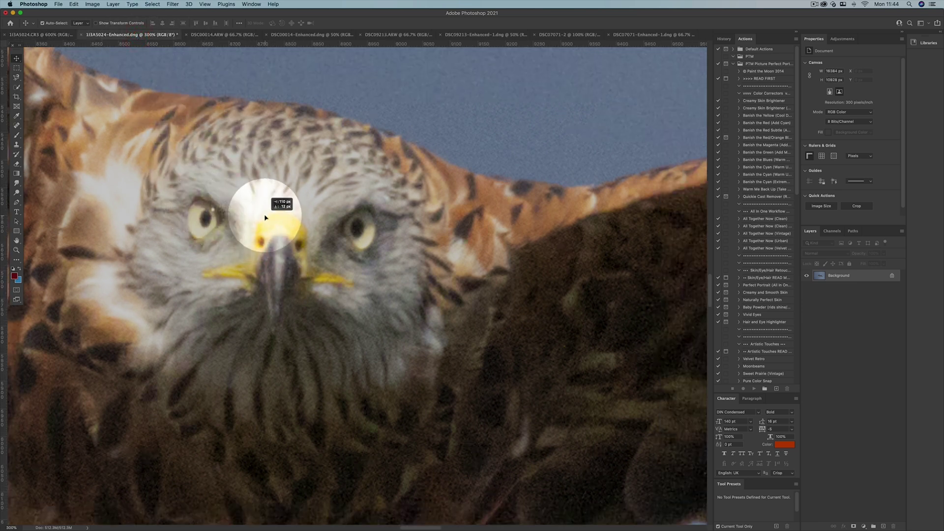
{"action": "left_click", "coordinate": [449, 184]}
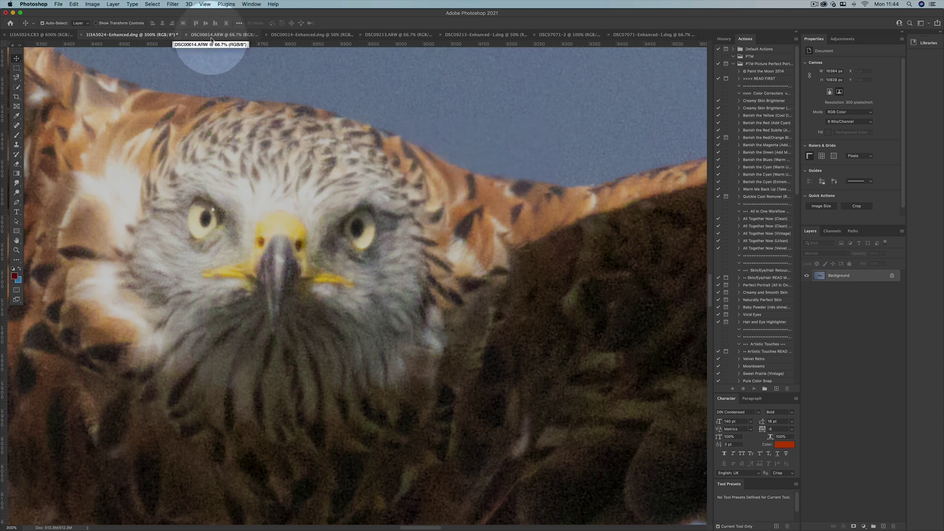
Show the original GoPro photo DSC00014.ARW at 200%, framing the camera and the glove's textured fingertip.
{"action": "left_click", "coordinate": [209, 35]}
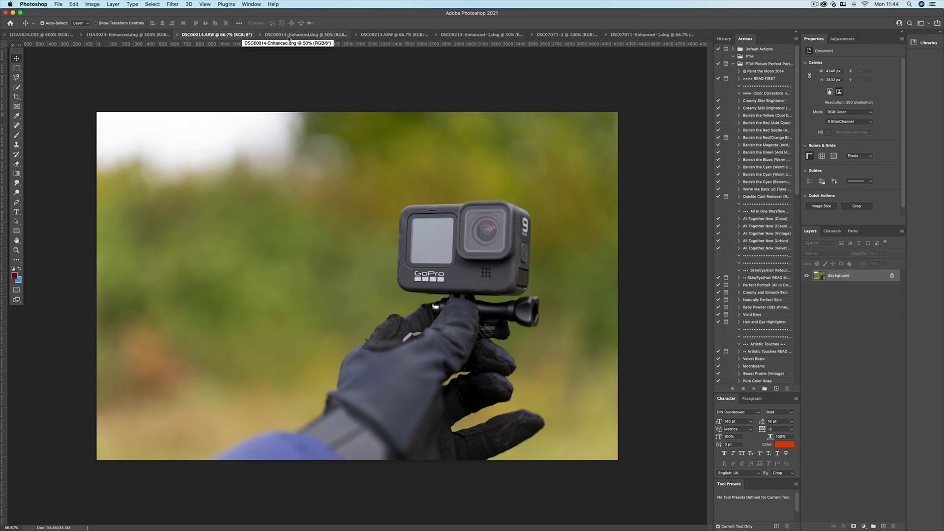
{"action": "key", "text": "super+equal"}
{"action": "key", "text": "super+equal"}
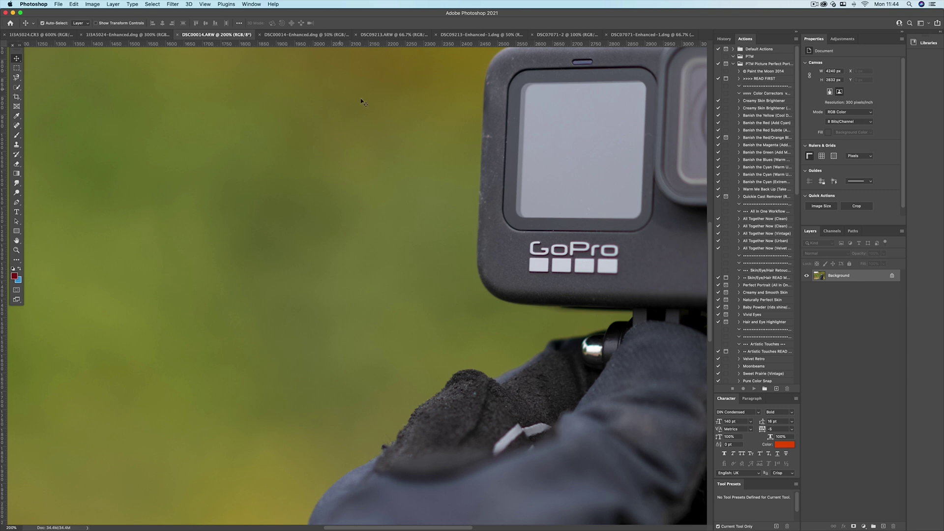
{"action": "left_click_drag", "start_coordinate": [484, 298], "coordinate": [267, 286]}
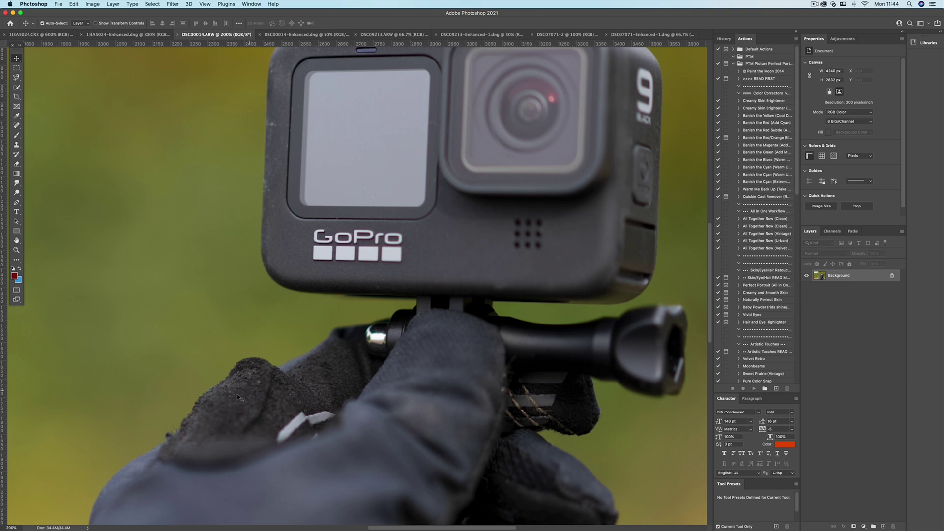
{"action": "left_click_drag", "start_coordinate": [245, 396], "coordinate": [263, 415]}
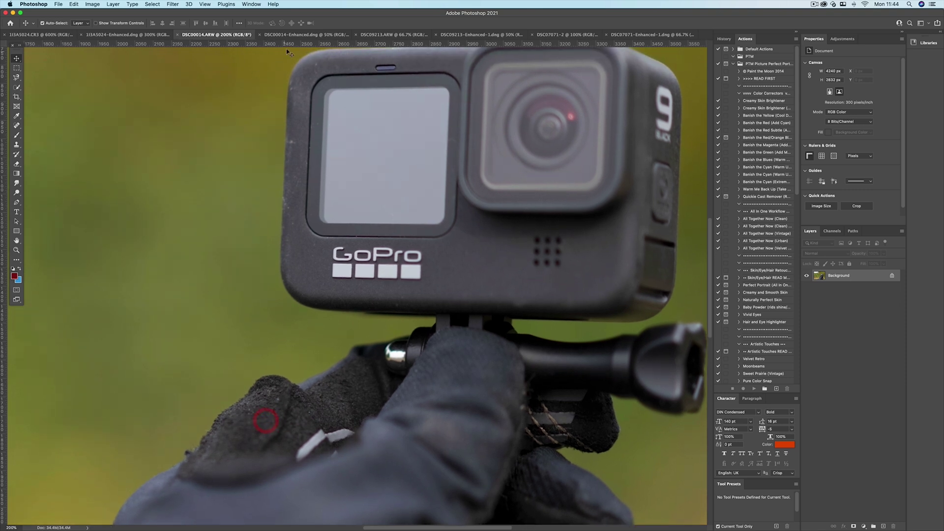
Examine the glove texture in DSC00014-Enhanced.dng at 200%, then frame the camera and glove at 100% to match the original.
{"action": "left_click", "coordinate": [298, 34]}
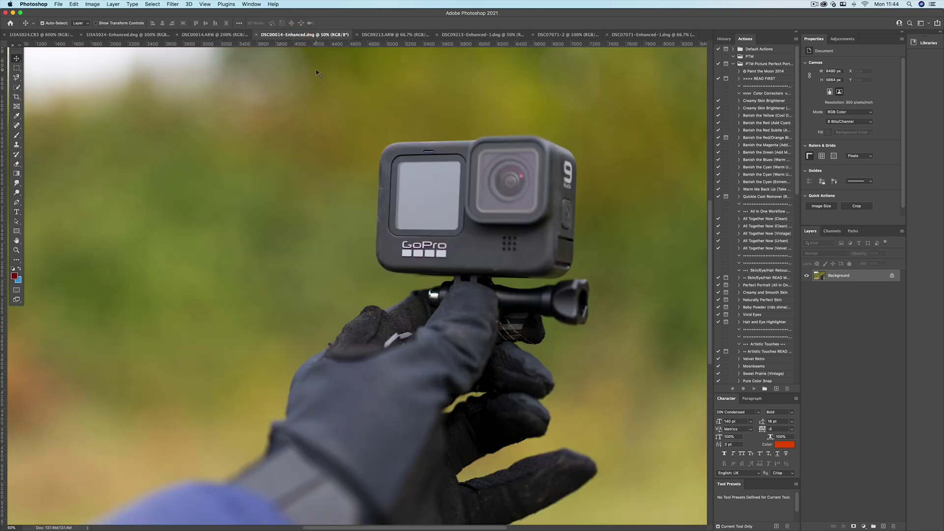
{"action": "key", "text": "super+equal"}
{"action": "key", "text": "super+equal"}
{"action": "key", "text": "super+equal"}
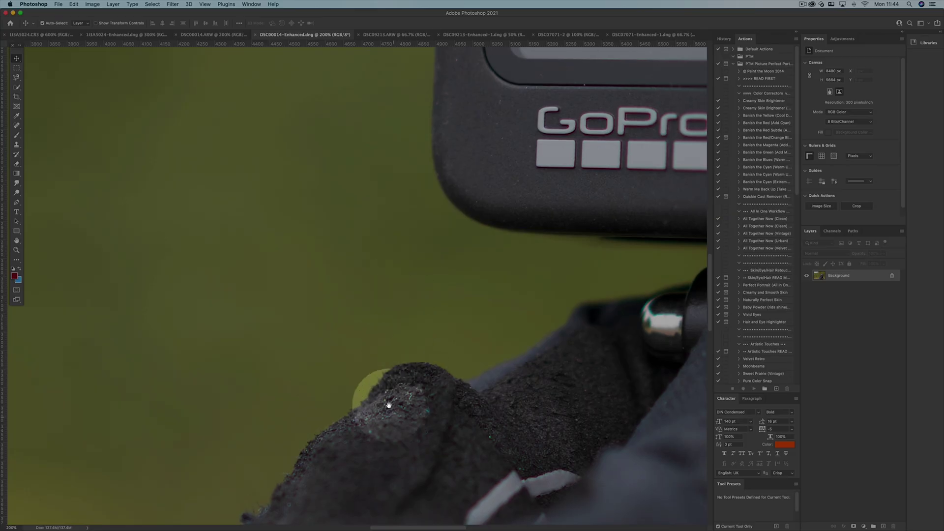
{"action": "left_click_drag", "start_coordinate": [385, 394], "coordinate": [337, 315]}
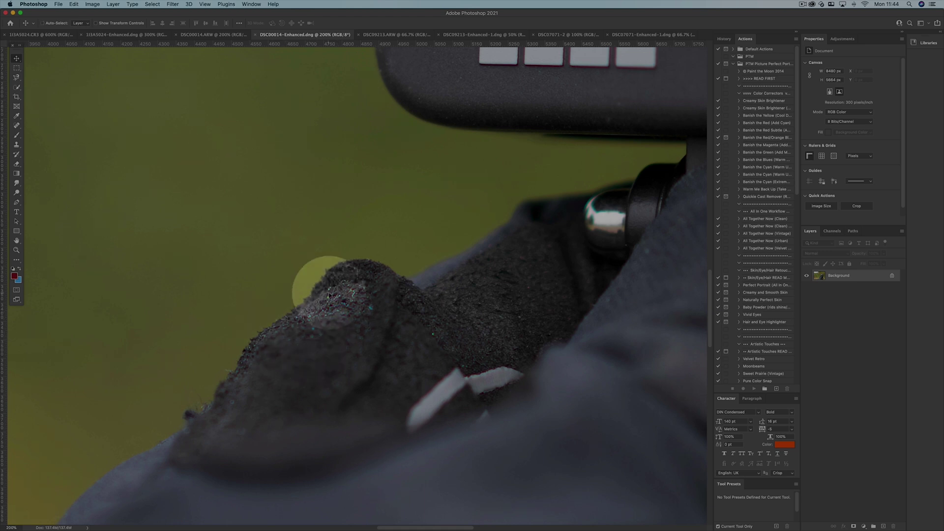
{"action": "key", "text": "super+minus"}
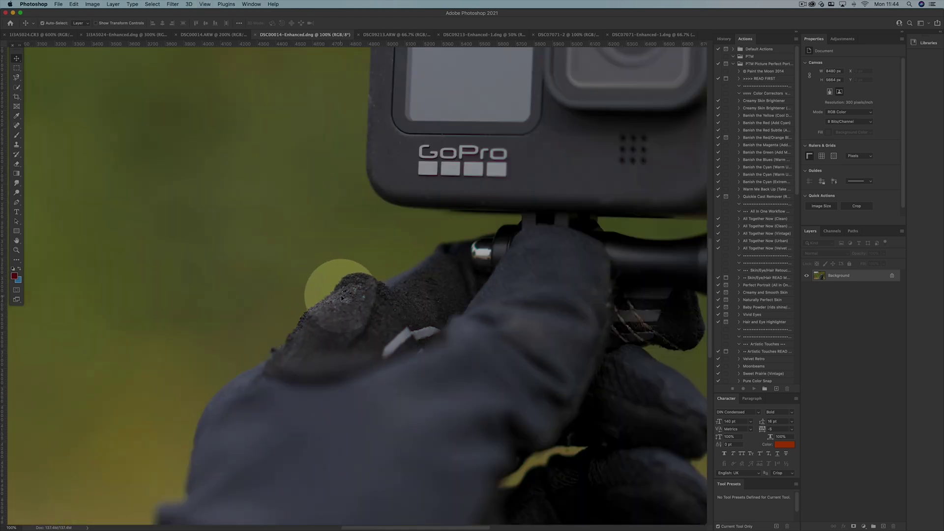
{"action": "left_click_drag", "start_coordinate": [347, 291], "coordinate": [317, 387]}
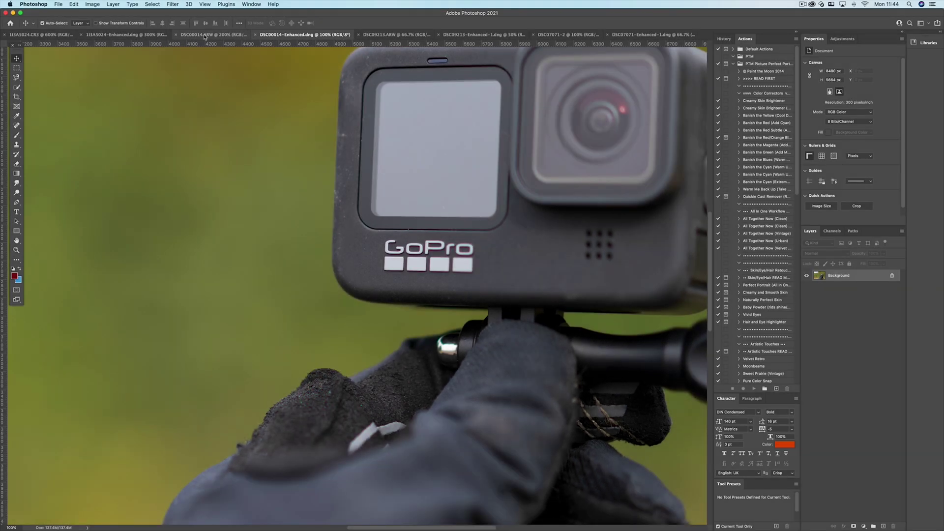
Compare the GoPro and glove detail between the original and enhanced versions, then view the whole enhanced photo at 33.3%.
{"action": "left_click", "coordinate": [205, 36]}
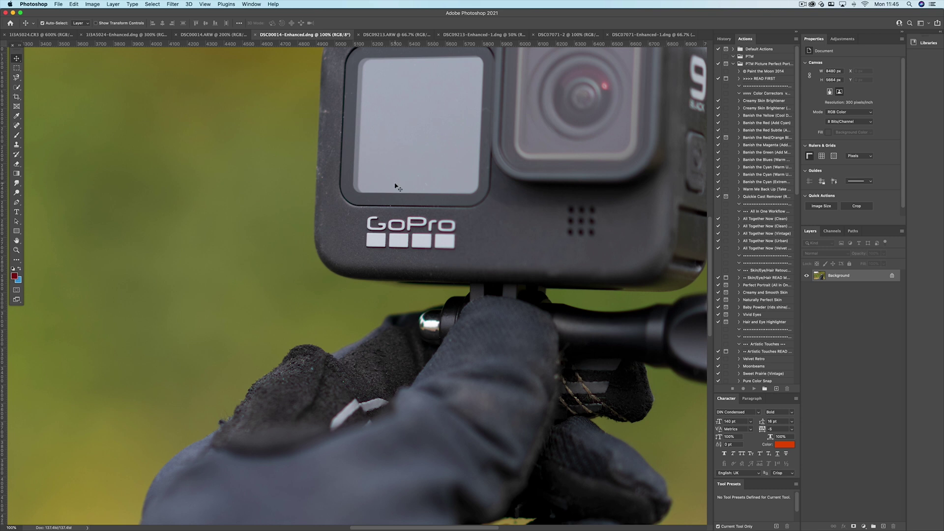
{"action": "key", "text": "super+minus"}
{"action": "key", "text": "super+minus"}
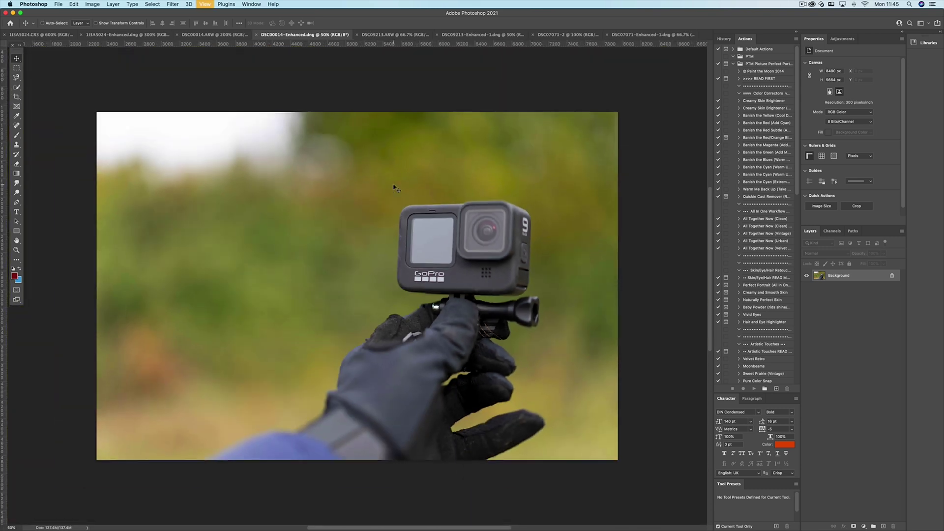
{"action": "key", "text": "super+minus"}
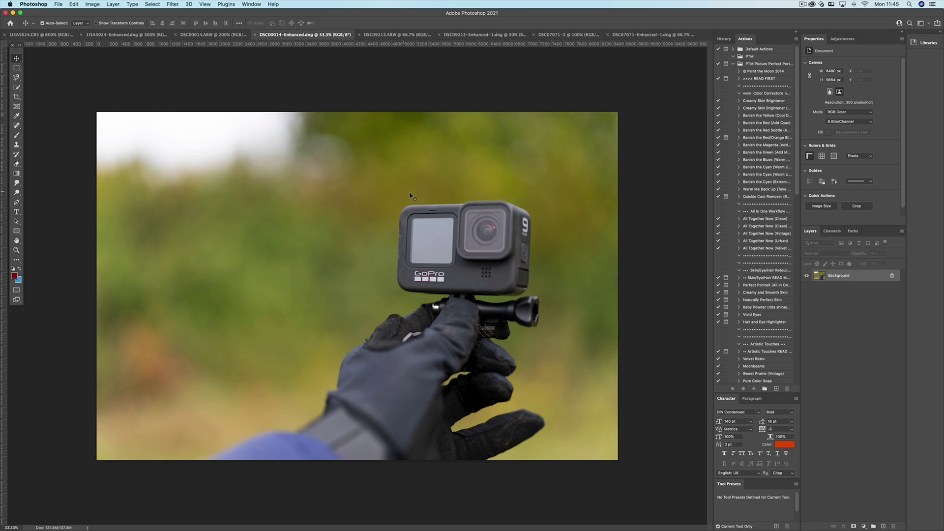
Show the original woodland photo DSC09213.ARW at 200% around the red-roofed buildings among the trees.
{"action": "left_click", "coordinate": [393, 35]}
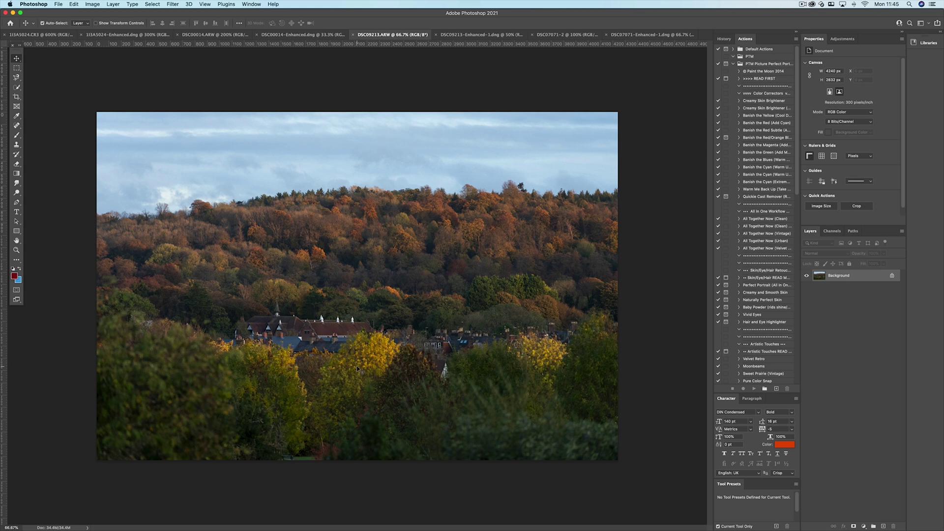
{"action": "key", "text": "super+1"}
{"action": "key", "text": "super+plus"}
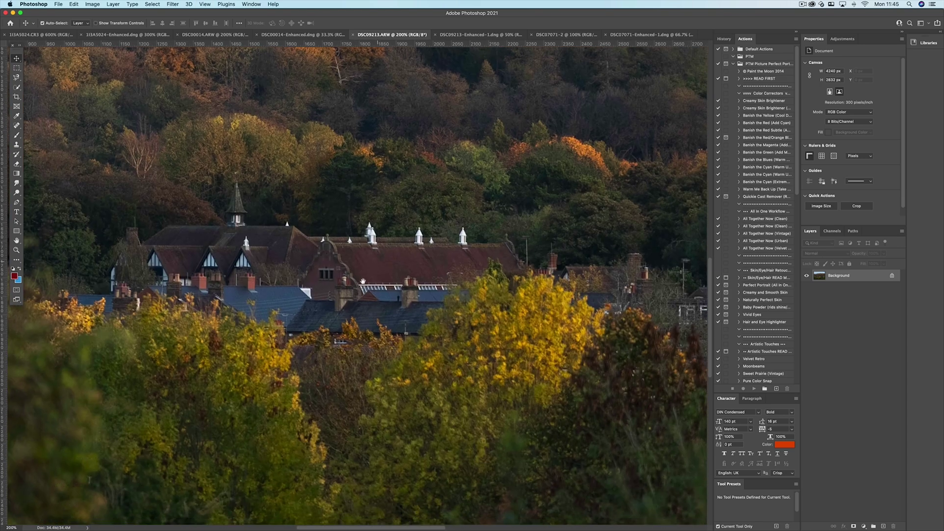
Show the enhanced woodland photo DSC09213-Enhanced-1.dng at 100%, framing the red-roofed buildings to match the original.
{"action": "left_click_drag", "start_coordinate": [363, 281], "coordinate": [361, 272]}
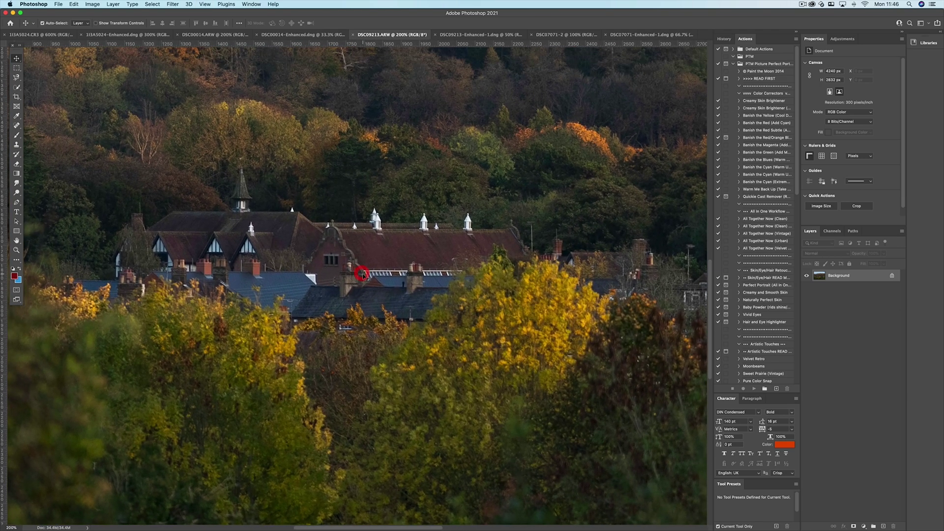
{"action": "left_click", "coordinate": [464, 35]}
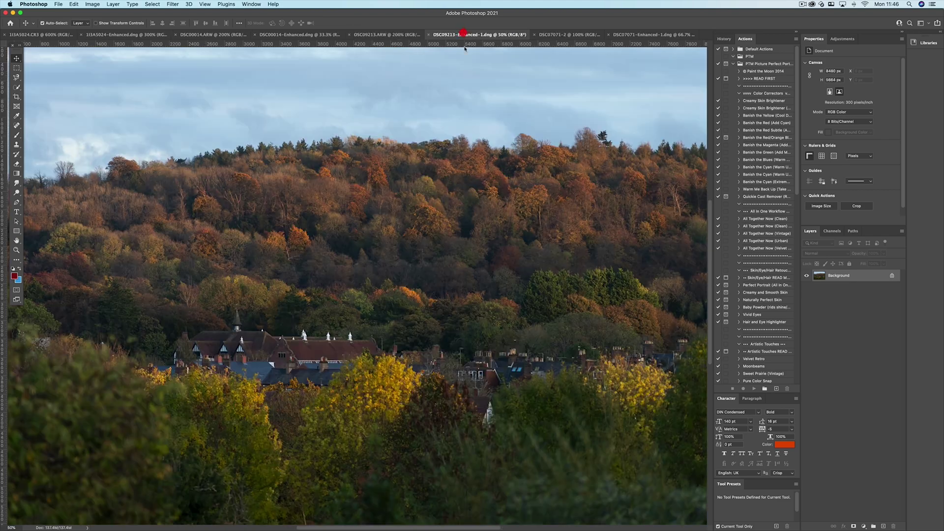
{"action": "scroll", "coordinate": [475, 139], "scroll_direction": "up", "scroll_amount": 1}
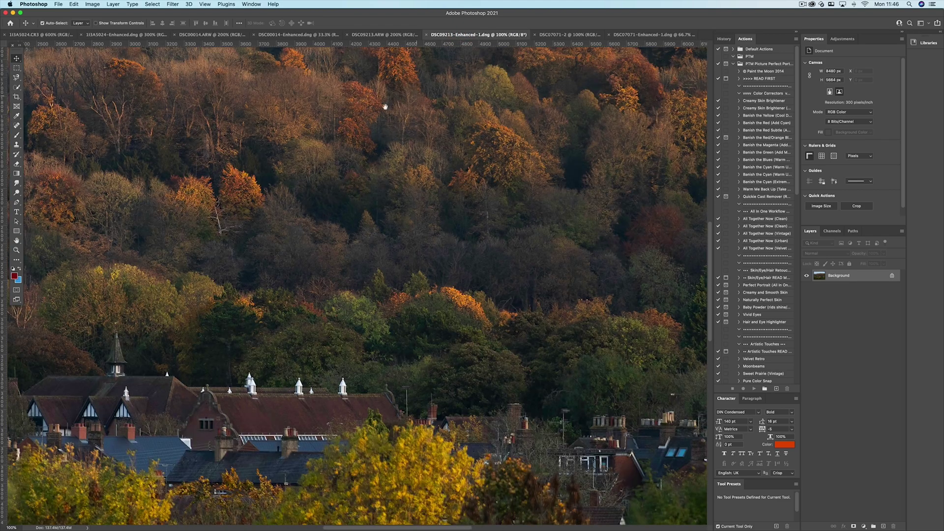
{"action": "scroll", "coordinate": [232, 379], "scroll_direction": "up", "scroll_amount": 1}
{"action": "left_click_drag", "start_coordinate": [232, 379], "coordinate": [394, 215]}
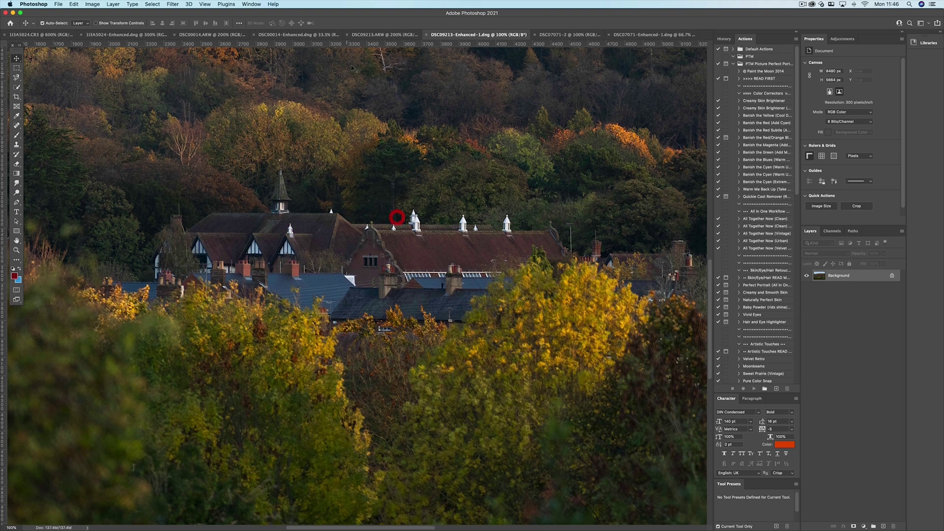
Compare the building and foliage detail between DSC09213.ARW and its enhanced version, aligning the original's view with the enhanced one.
{"action": "left_click", "coordinate": [392, 35]}
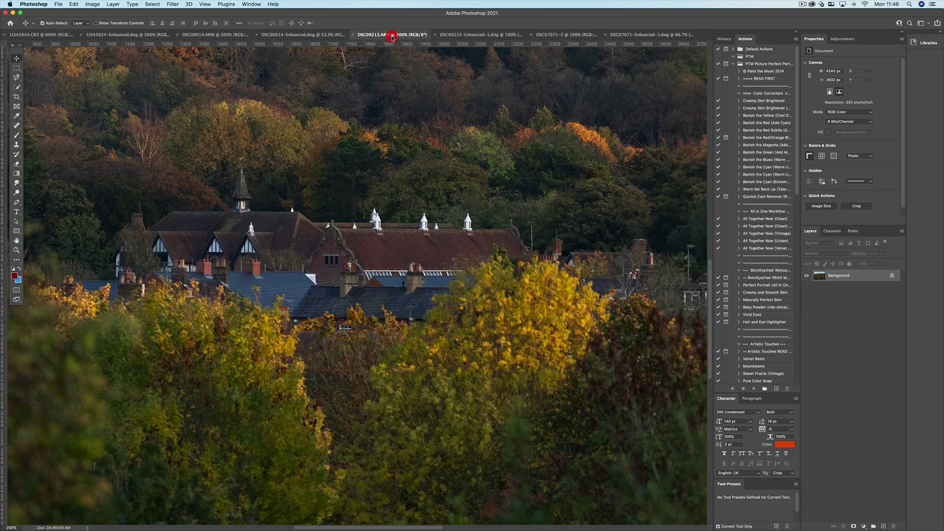
{"action": "left_click", "coordinate": [471, 35]}
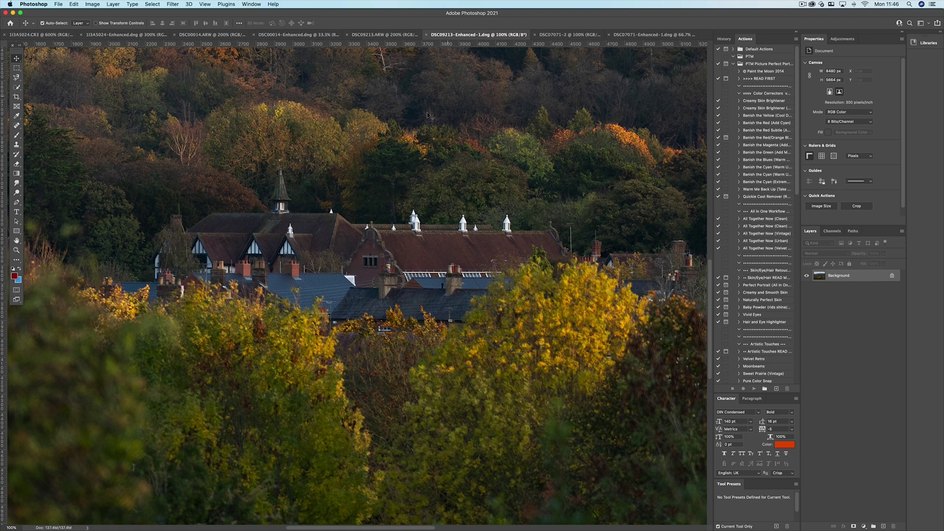
{"action": "left_click", "coordinate": [389, 35]}
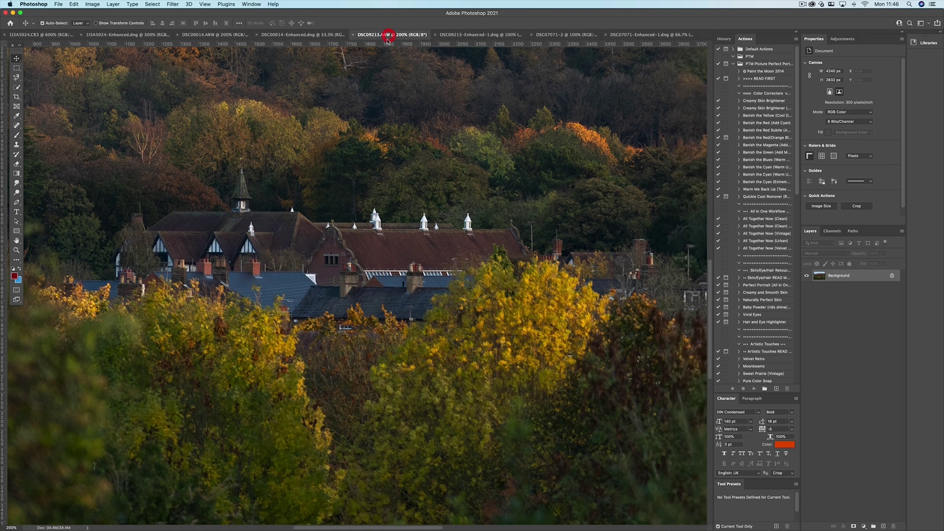
{"action": "left_click_drag", "start_coordinate": [280, 252], "coordinate": [299, 278]}
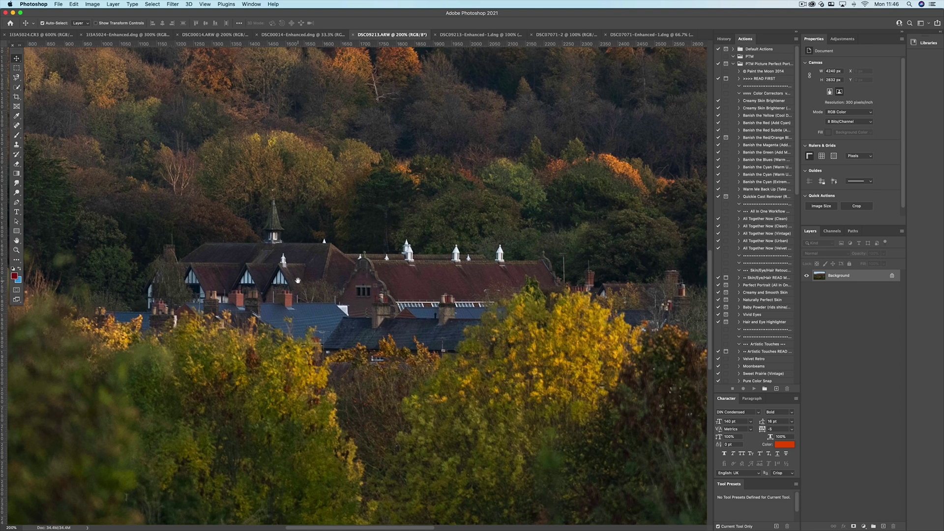
{"action": "left_click", "coordinate": [480, 35]}
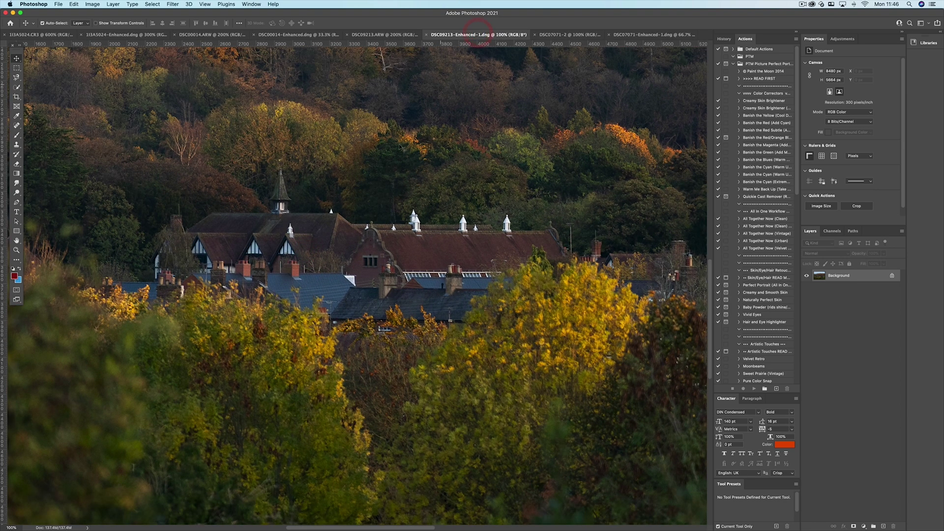
{"action": "left_click", "coordinate": [383, 35]}
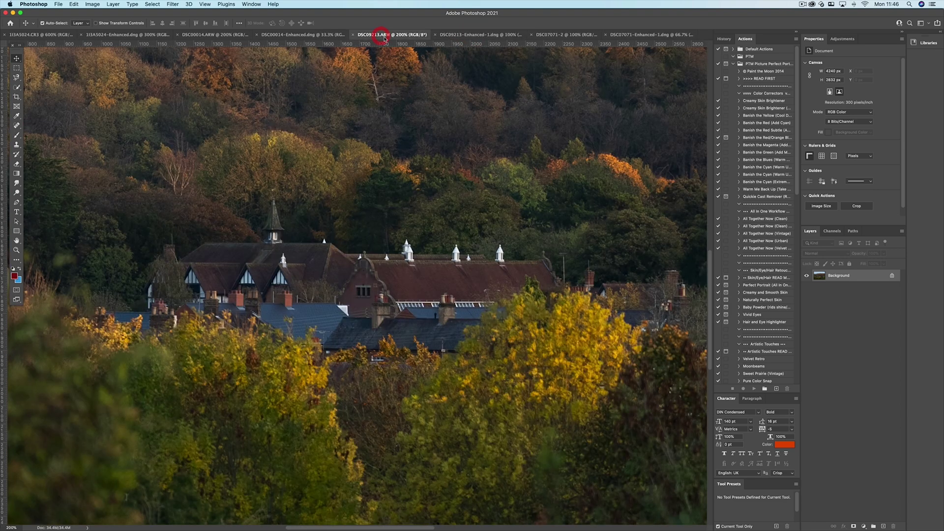
{"action": "left_click", "coordinate": [467, 35]}
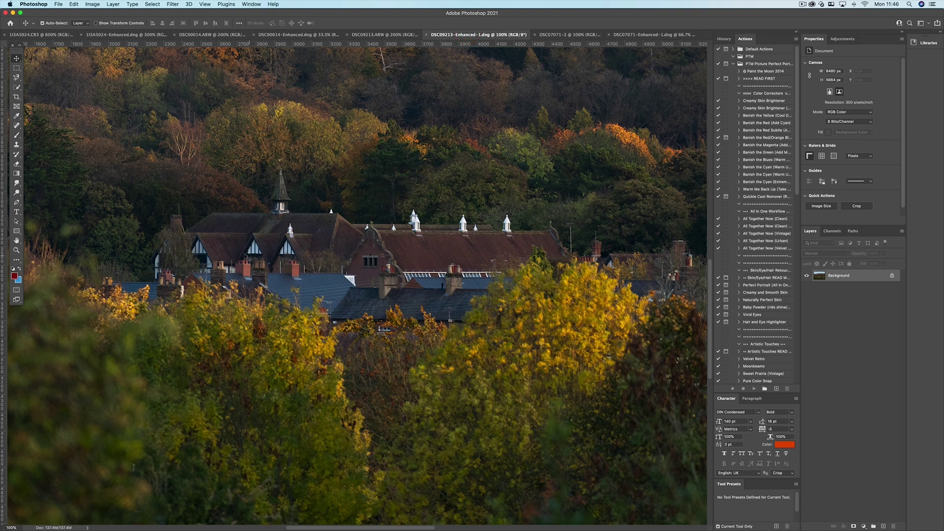
{"action": "left_click", "coordinate": [397, 37]}
Switch to Adobe Bridge and open DSC07071.ARW, DSC07067.ARW and DSC07049.ARW together in Camera Raw.
{"action": "mouse_move", "coordinate": [678, 522]}
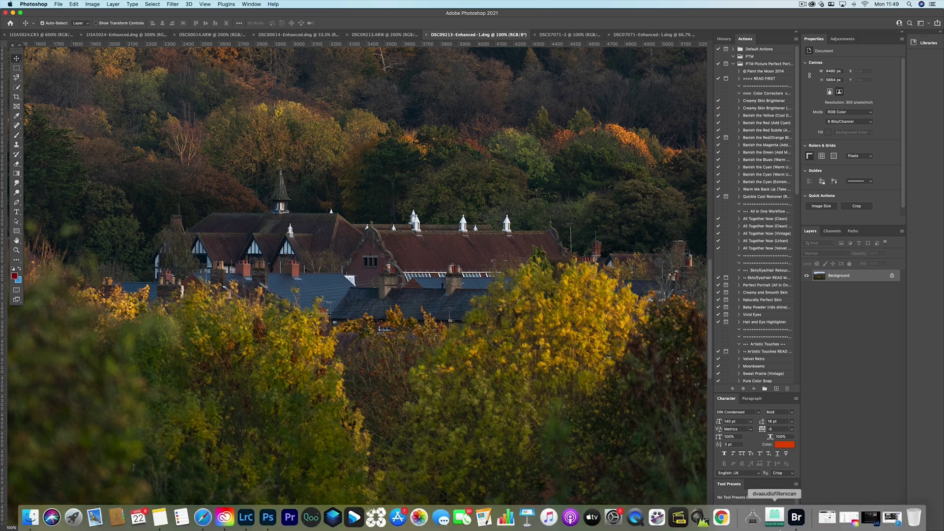
{"action": "left_click", "coordinate": [797, 517]}
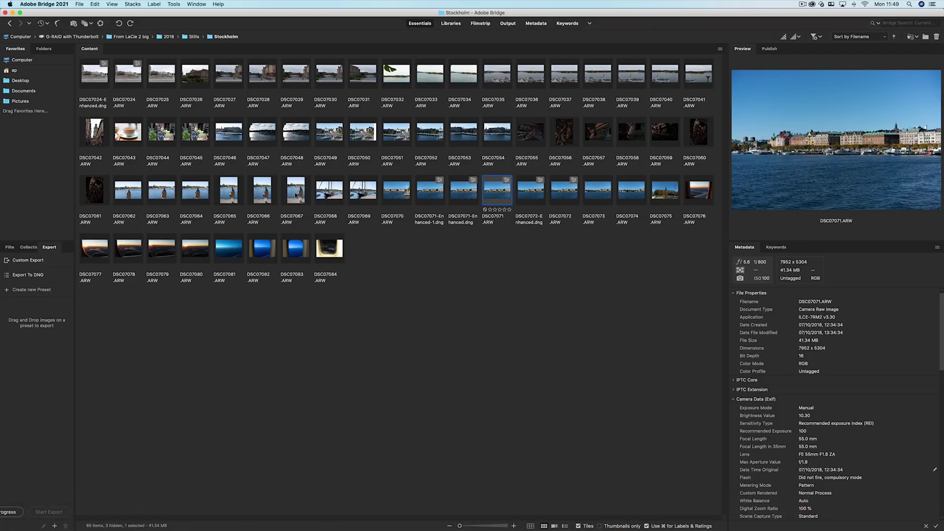
{"action": "left_click", "coordinate": [296, 191], "text": "super"}
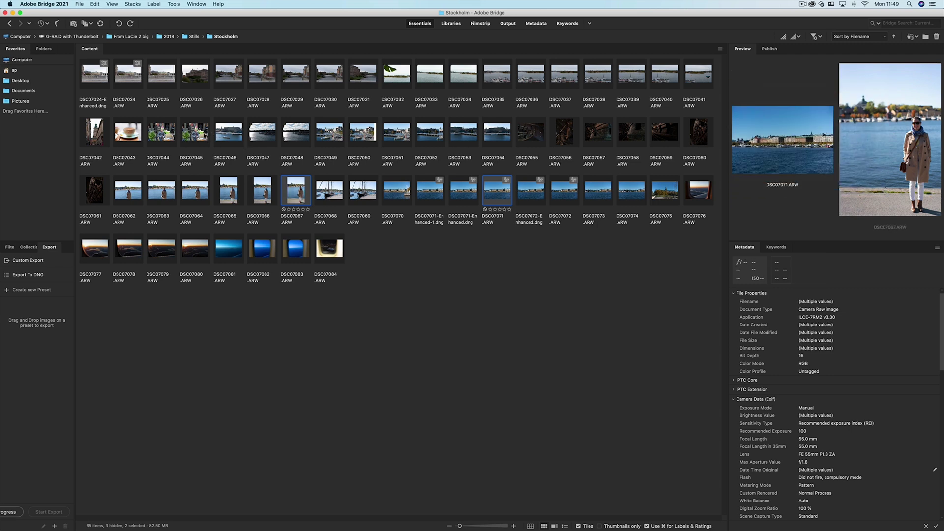
{"action": "left_click", "coordinate": [329, 134], "text": "super"}
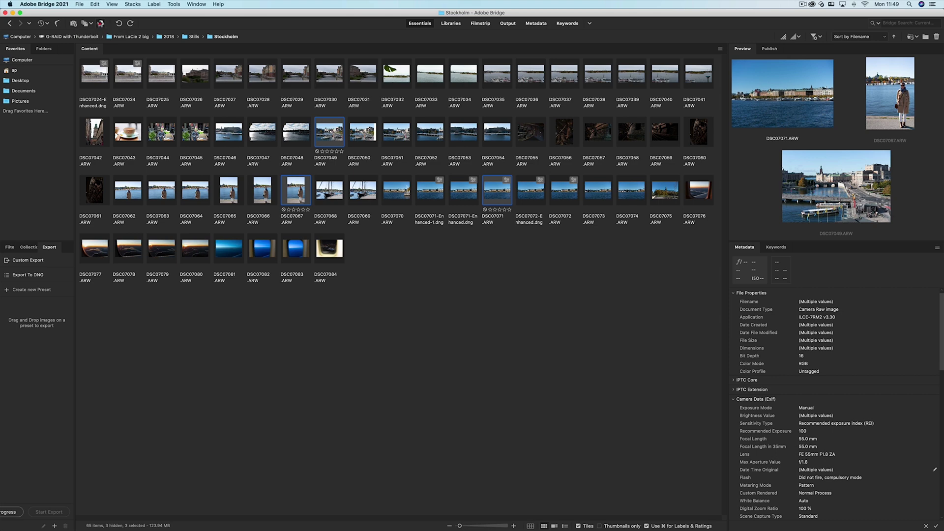
{"action": "left_click", "coordinate": [100, 23]}
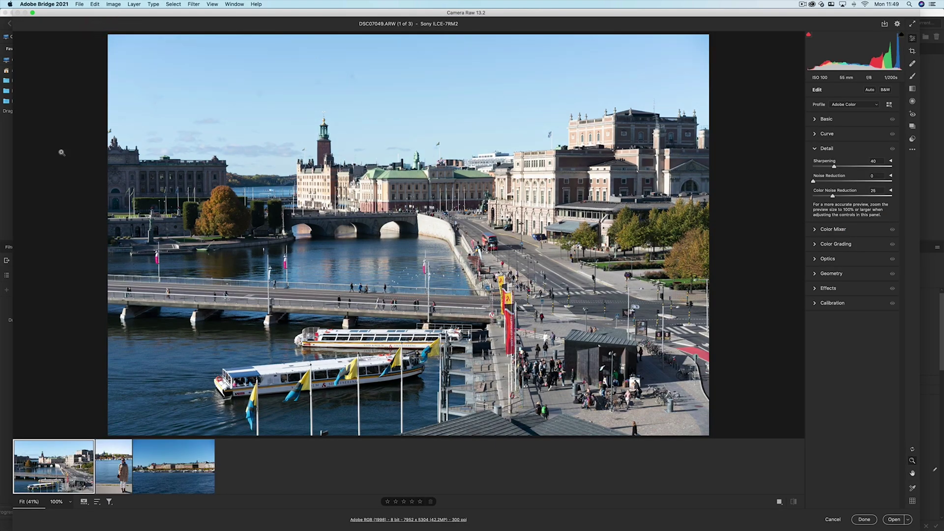
Select all three photos in the filmstrip and enhance them as a batch with Super Resolution.
{"action": "mouse_move", "coordinate": [74, 460]}
{"action": "key", "text": "shift"}
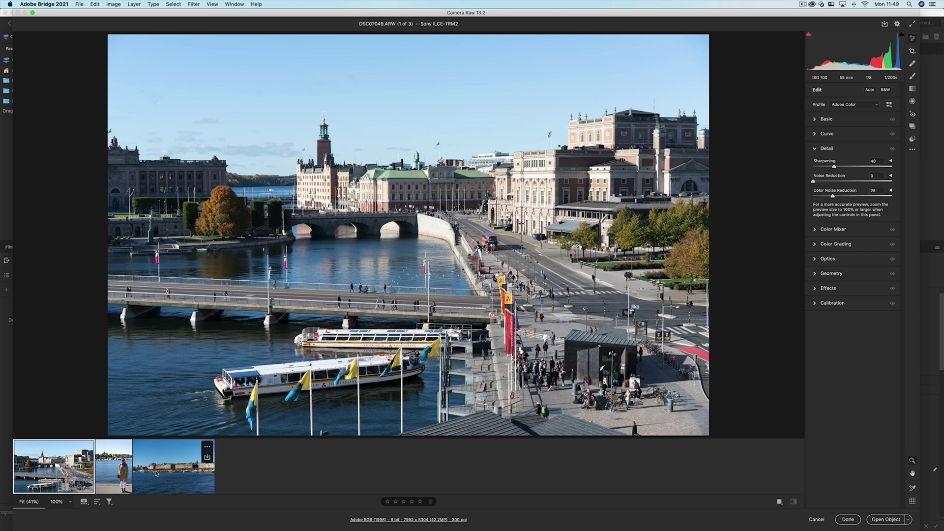
{"action": "left_click", "coordinate": [162, 474], "text": "shift"}
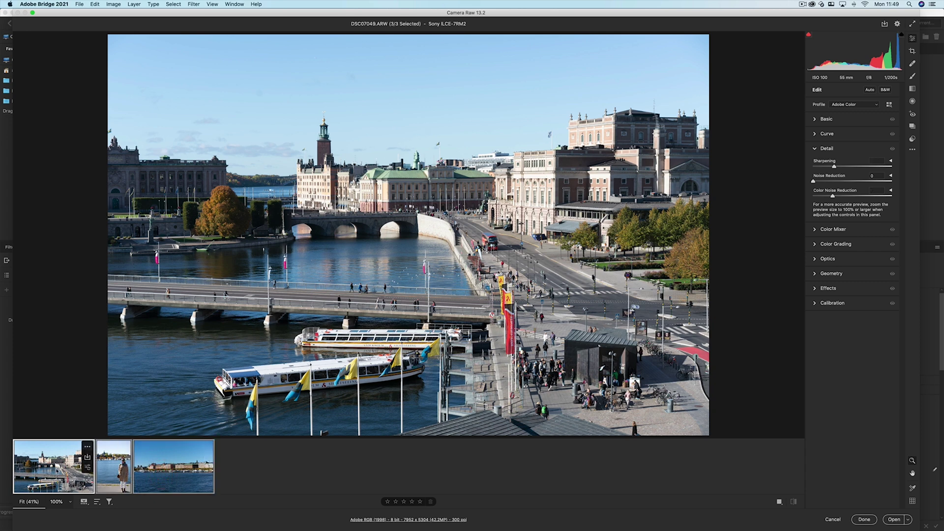
{"action": "left_click", "coordinate": [912, 149]}
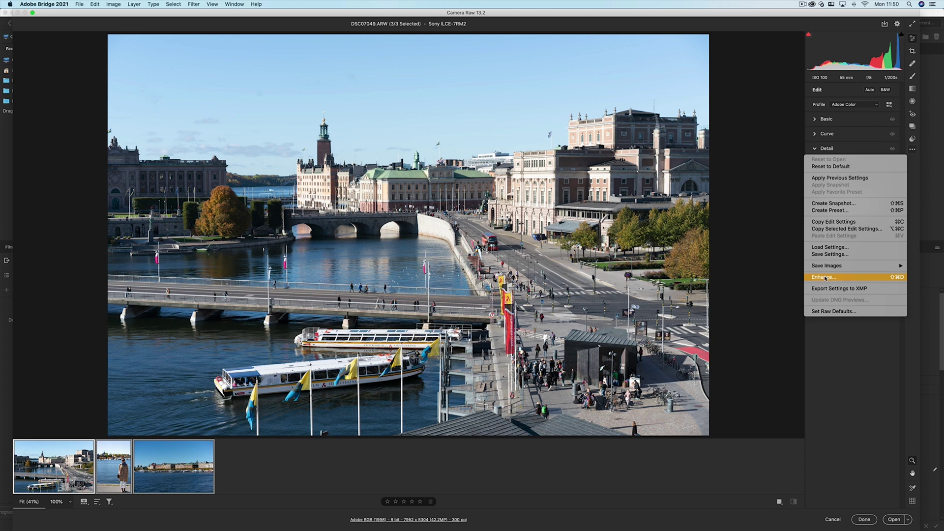
{"action": "left_click", "coordinate": [825, 278]}
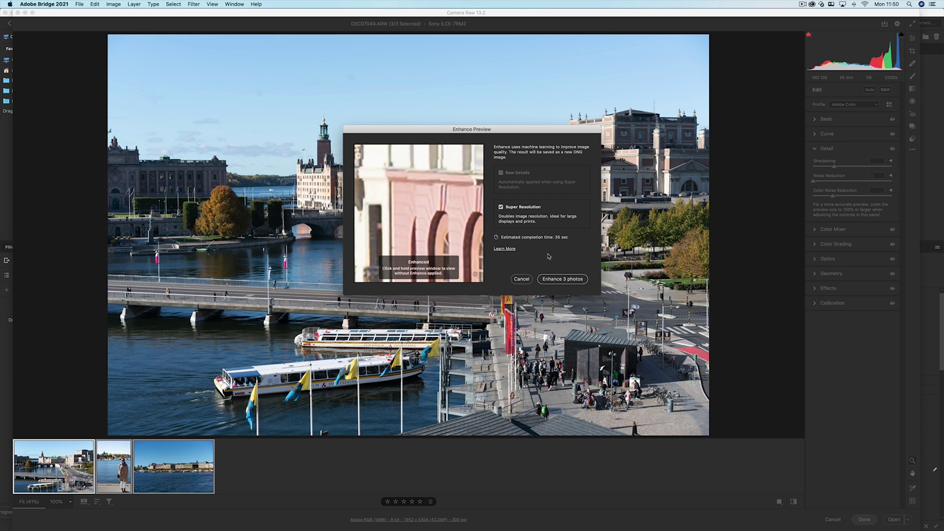
{"action": "left_click", "coordinate": [561, 279]}
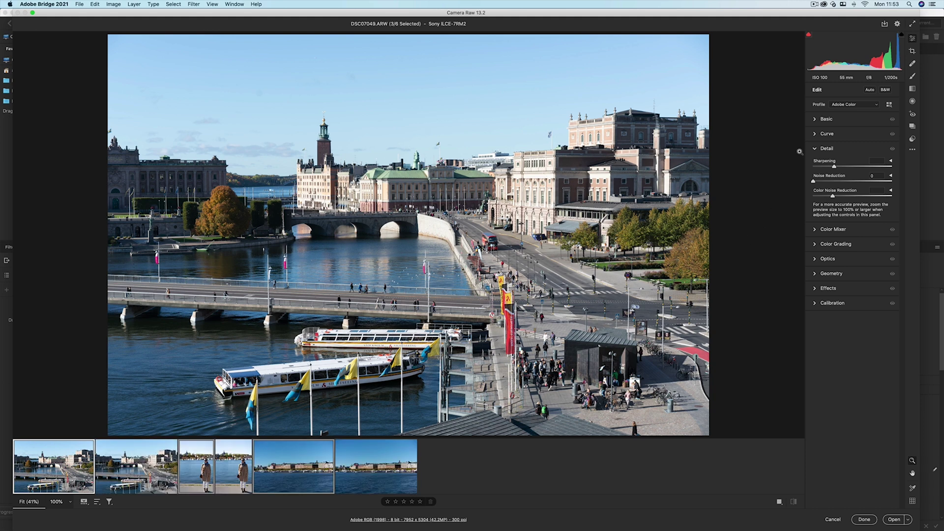
Adjust the three selected originals' Basic settings to exposure -0.55, highlights -19, shadows +22 and whites +3.
{"action": "left_click", "coordinate": [826, 119]}
{"action": "left_click_drag", "start_coordinate": [852, 179], "coordinate": [861, 212]}
{"action": "left_click", "coordinate": [857, 217]}
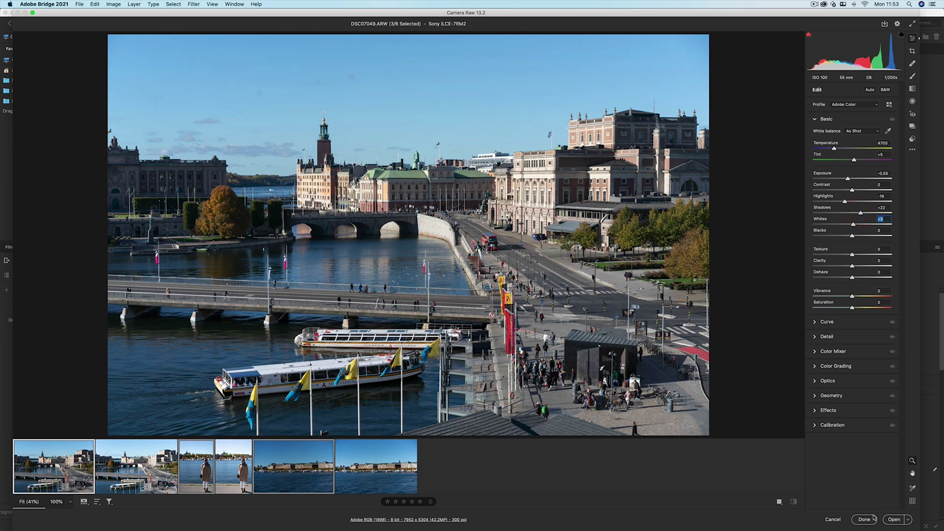